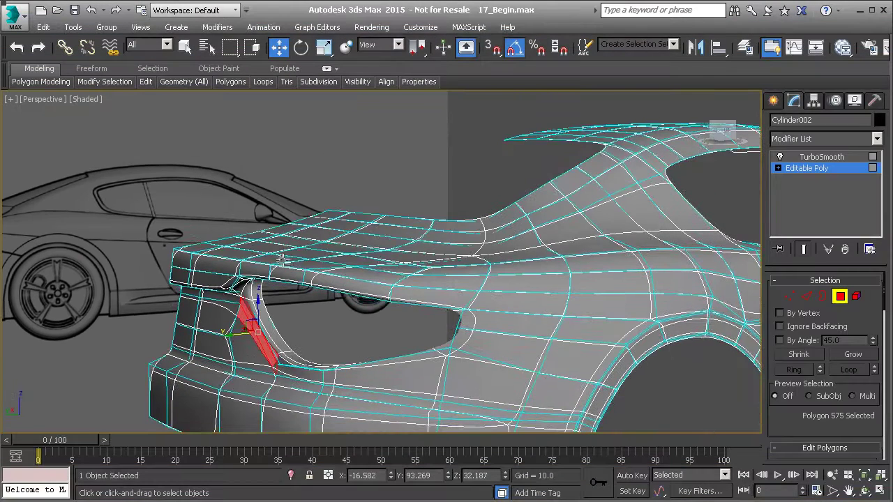
scroll(282, 260, down, 3)
alt+middle_drag(282, 260, 379, 309)
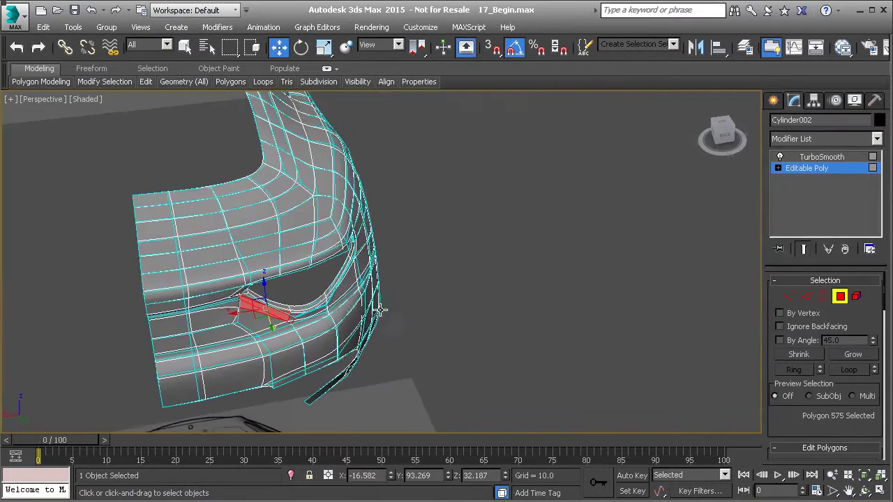
click(164, 297)
ctrl+click(167, 281)
ctrl+click(208, 278)
ctrl+click(212, 287)
ctrl+click(264, 277)
ctrl+click(266, 265)
ctrl+click(298, 266)
ctrl+click(302, 256)
ctrl+click(325, 256)
ctrl+click(329, 248)
alt+middle_drag(353, 249, 424, 280)
scroll(294, 307, up, 3)
scroll(312, 358, down, 4)
scroll(298, 283, up, 1)
key(l)
scroll(391, 268, down, 3)
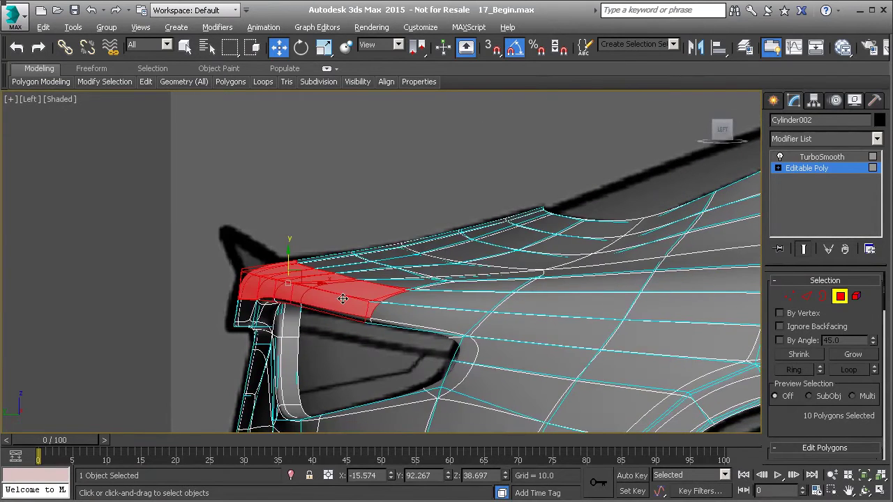
scroll(343, 299, up, 5)
click(293, 129)
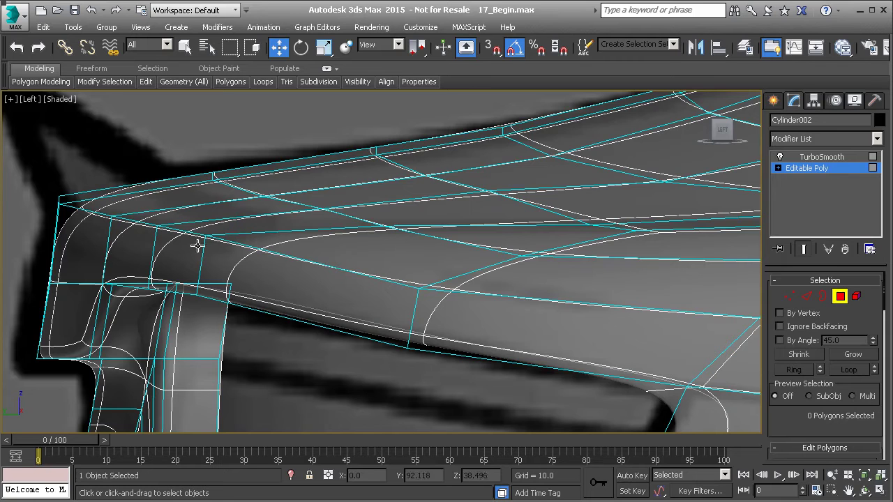
click(137, 249)
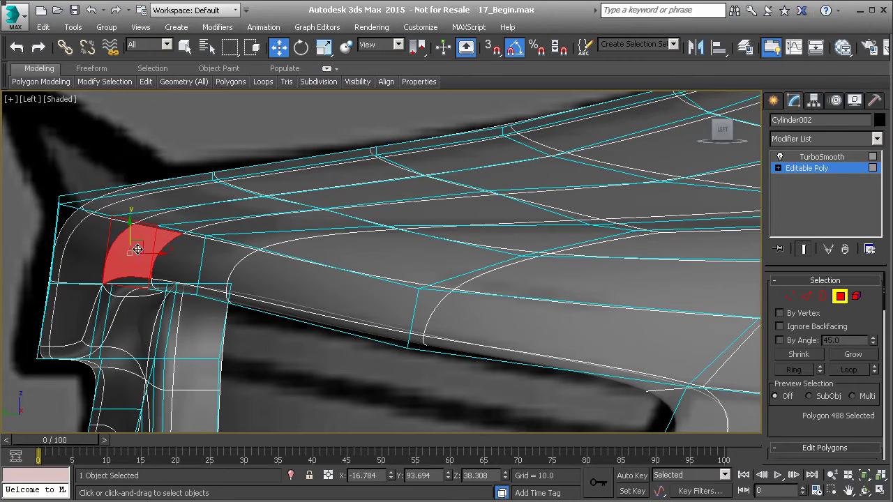
ctrl+click(202, 220)
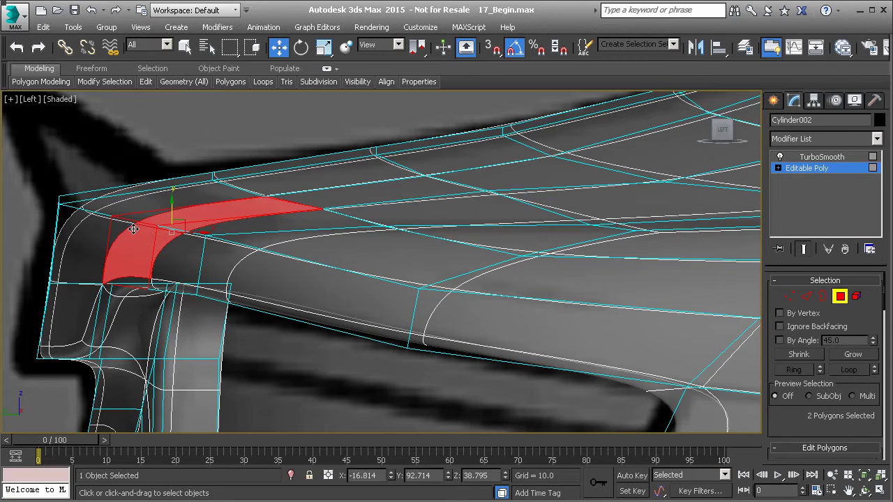
Step: Select the eight polygons in the two rows along the car body's rear trunk edge above the taillight opening
key(p)
scroll(174, 242, down, 5)
alt+middle_drag(182, 253, 308, 286)
click(408, 277)
ctrl+click(409, 266)
ctrl+click(350, 277)
ctrl+click(351, 268)
ctrl+click(328, 279)
ctrl+click(314, 266)
ctrl+click(240, 275)
ctrl+click(252, 261)
mouse_move(256, 263)
alt+middle_down()
mouse_move(315, 286)
mouse_move(269, 275)
alt+middle_up()
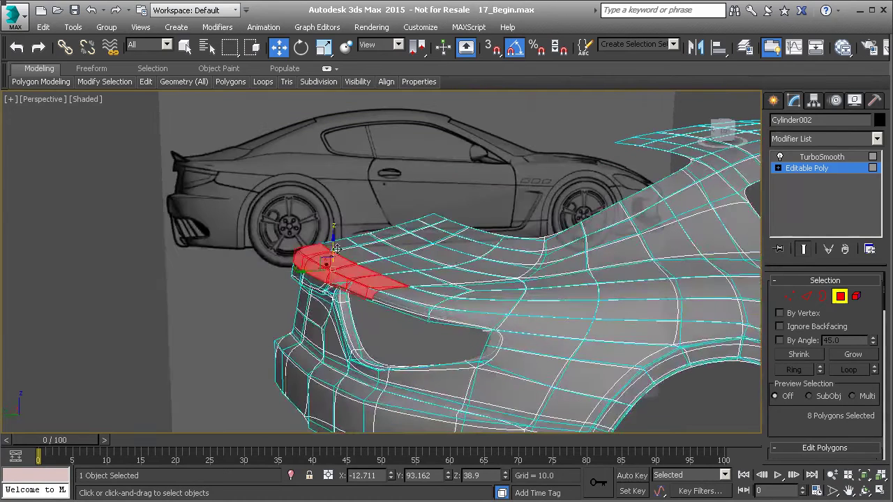
Step: Clone the selected trunk-edge polygons to a separate object named Spoiler
shift+drag(333, 247, 333, 254)
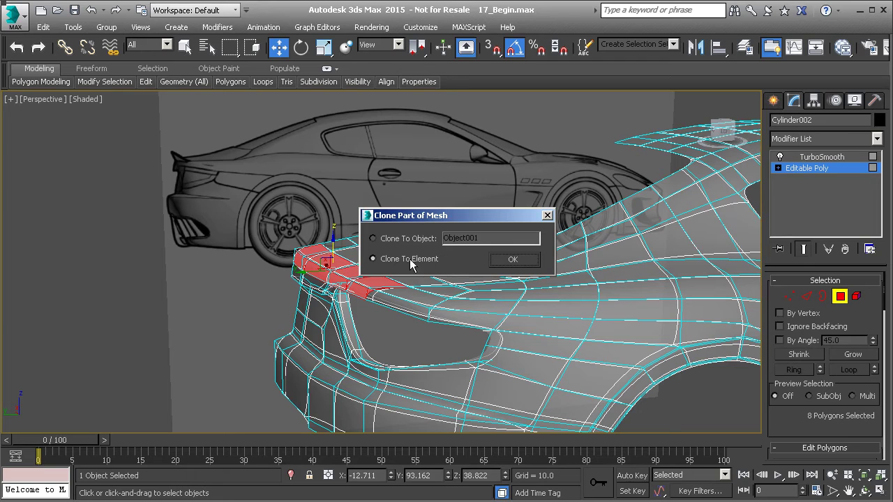
click(388, 240)
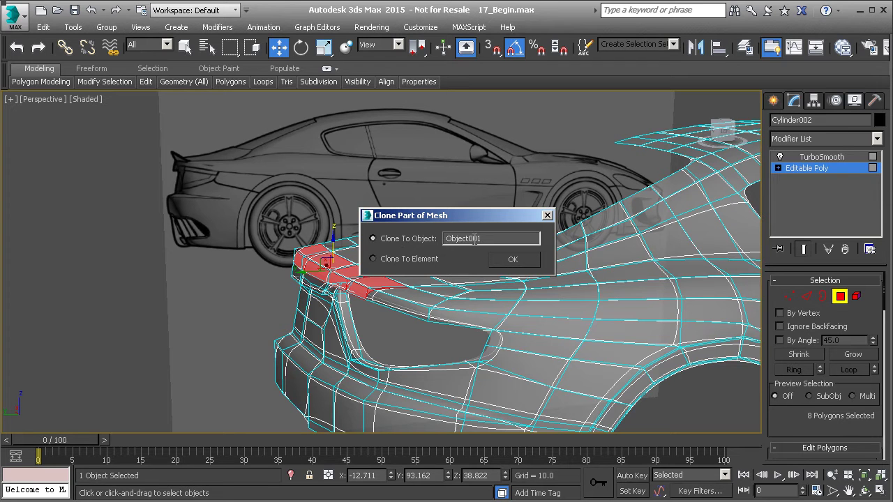
drag(482, 239, 421, 239)
text(Spoile)
key(Return)
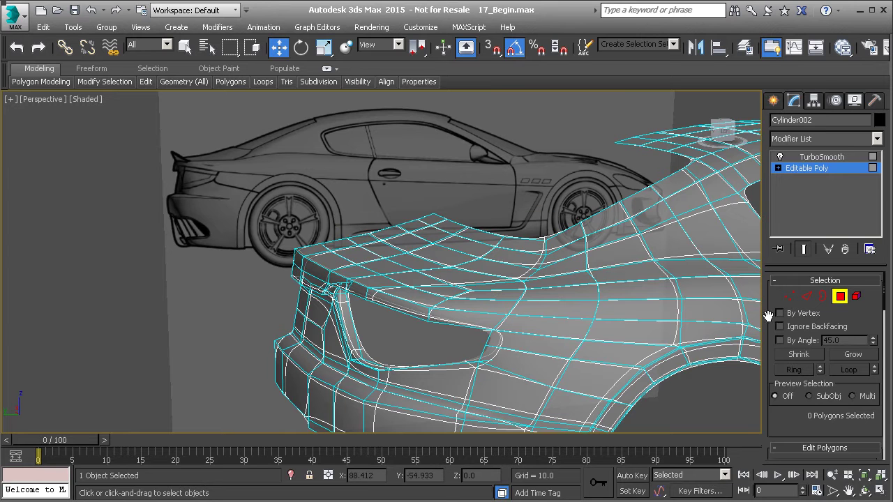
Step: Leave polygon editing on the car body and select the Spoiler object
click(840, 299)
click(349, 281)
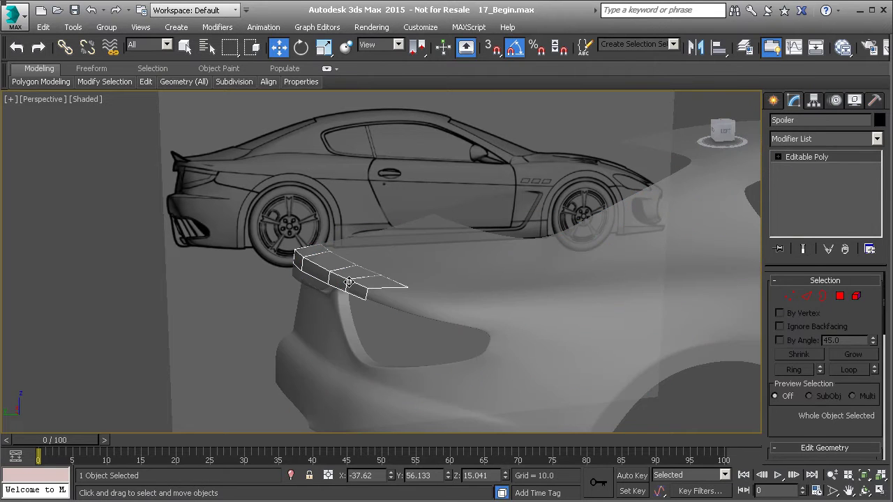
alt+middle_drag(353, 284, 390, 256)
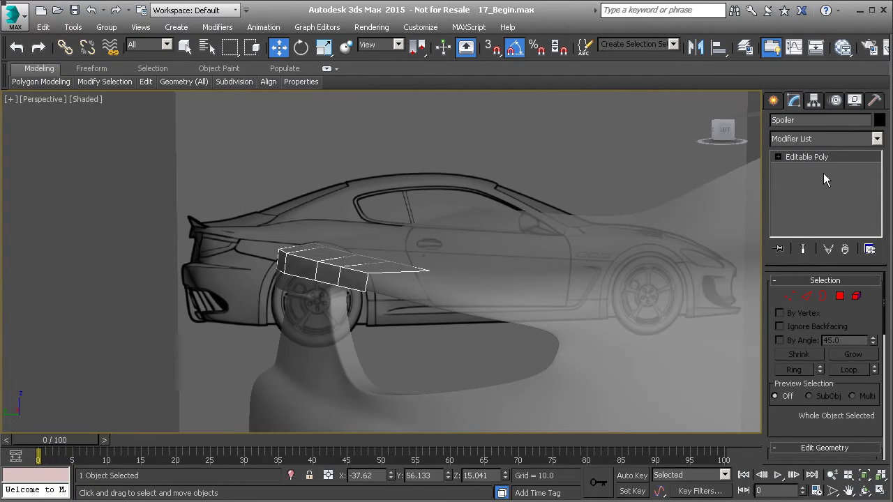
click(404, 281)
click(329, 277)
Step: In the Top view, move the spoiler's front-edge vertices from the centerline outward to follow the spoiler line
alt+middle_drag(379, 254, 378, 270)
key(t)
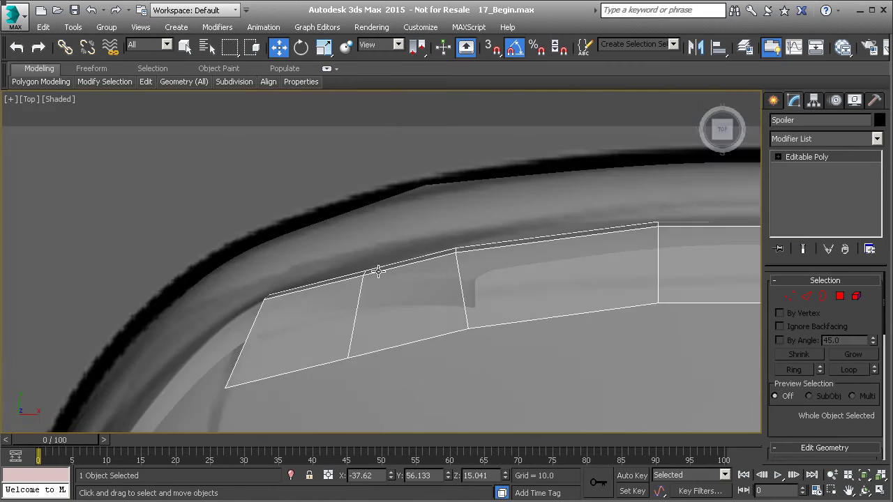
middle_drag(378, 307, 370, 243)
scroll(371, 242, down, 2)
scroll(398, 269, down, 2)
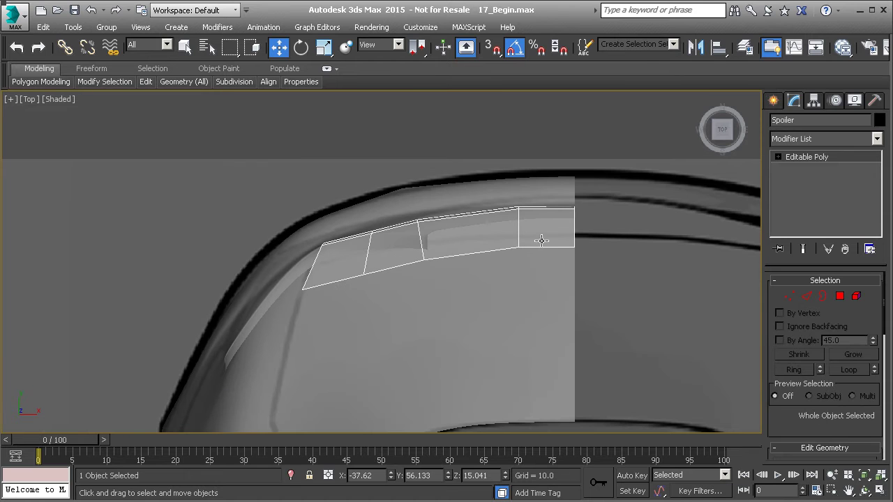
click(794, 299)
click(574, 247)
scroll(551, 236, up, 4)
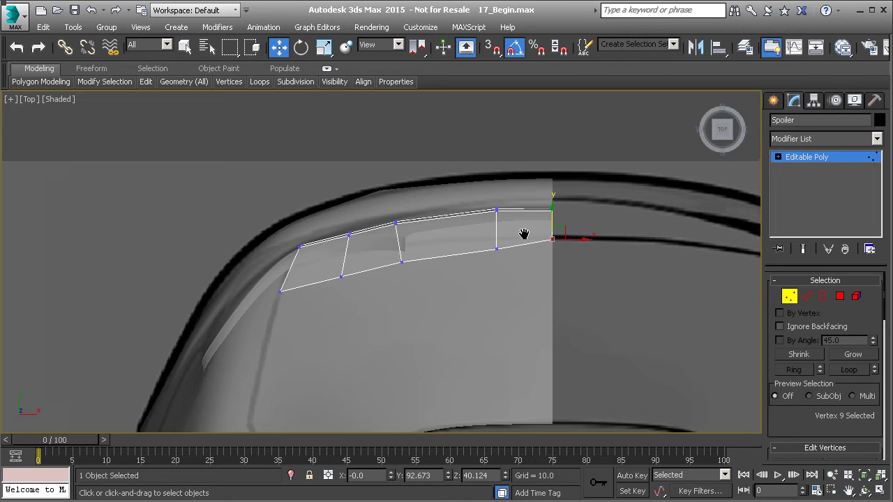
click(468, 255)
drag(468, 234, 468, 215)
click(278, 281)
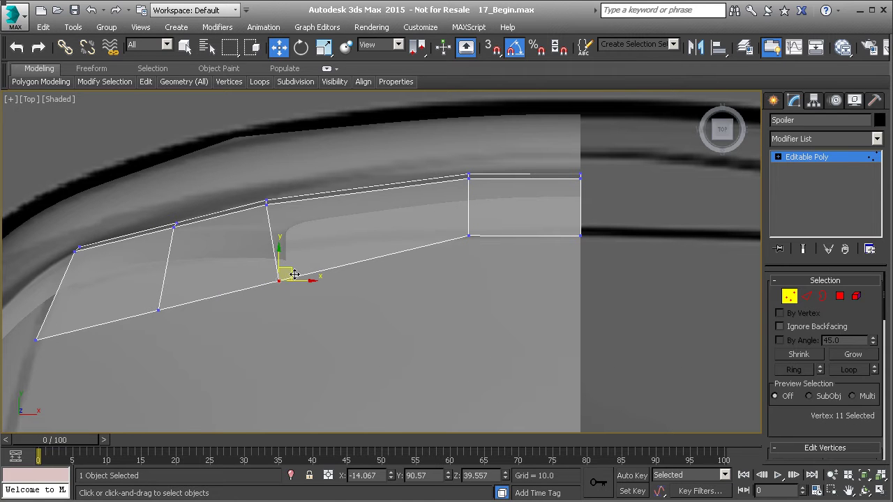
drag(278, 259, 279, 225)
middle_drag(129, 297, 315, 276)
drag(370, 303, 370, 303)
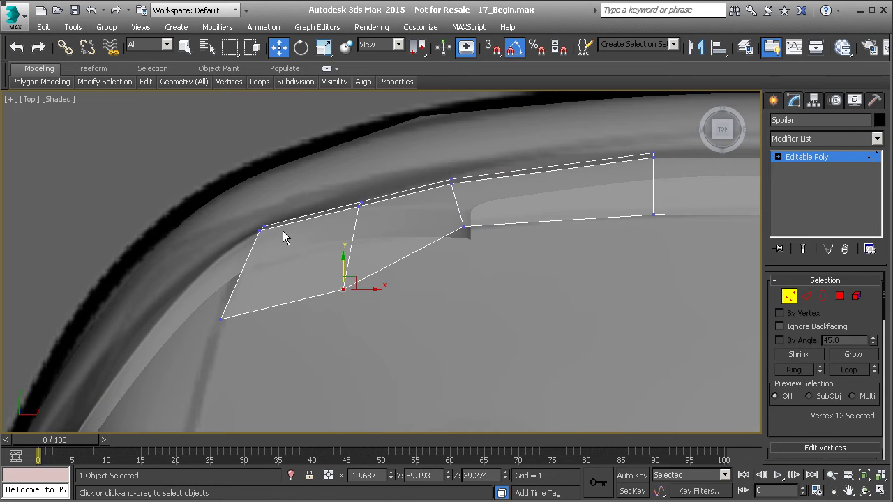
Step: Leave vertex editing on the spoiler and hide the car body object
scroll(351, 331, down, 5)
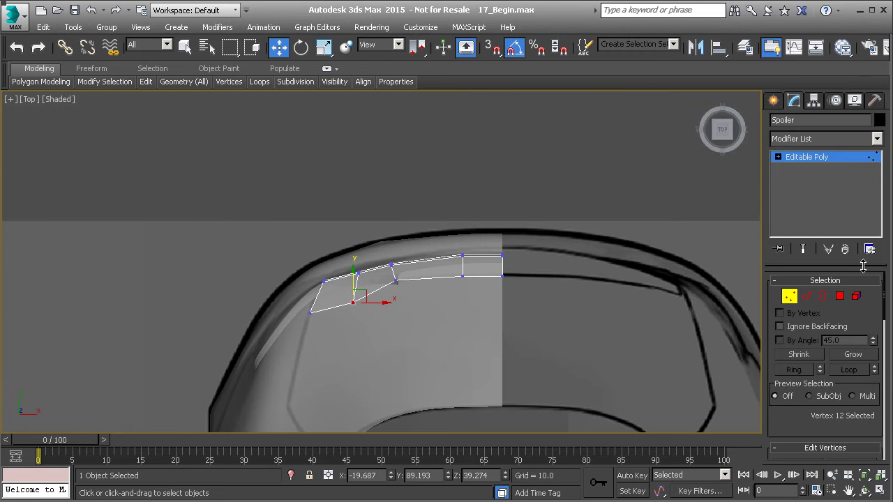
click(789, 297)
click(464, 323)
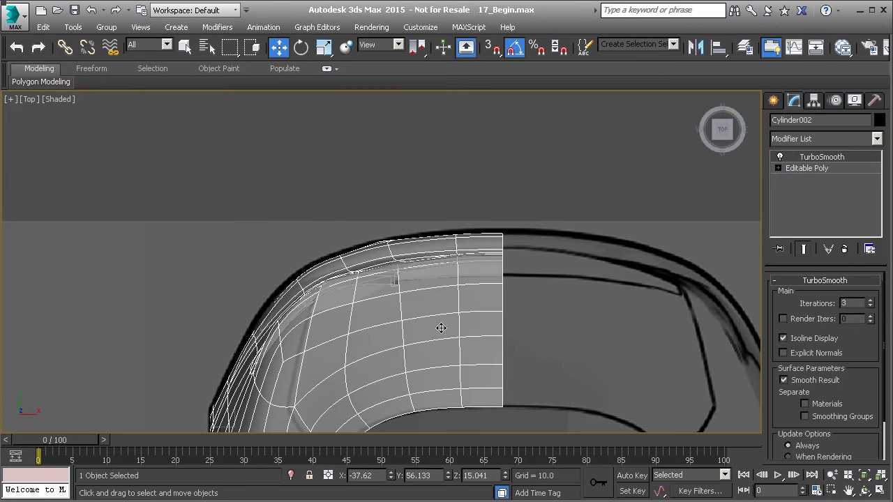
right_click(454, 324)
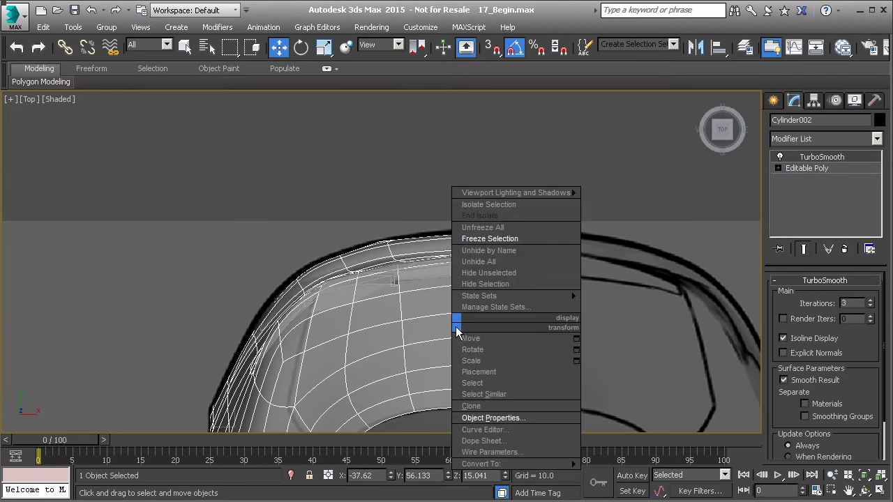
click(482, 284)
Step: Move the spoiler's outer front-edge vertices in the Top view to match the blueprint's spoiler outline
scroll(390, 291, up, 5)
click(369, 265)
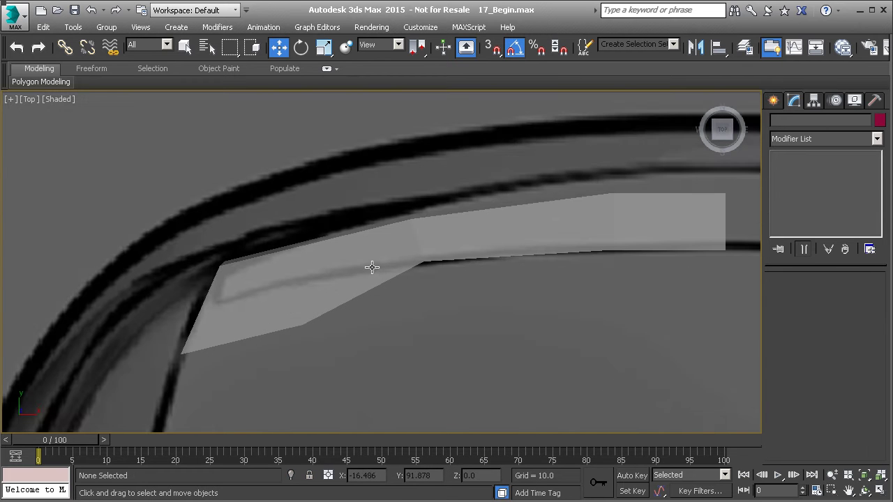
click(789, 297)
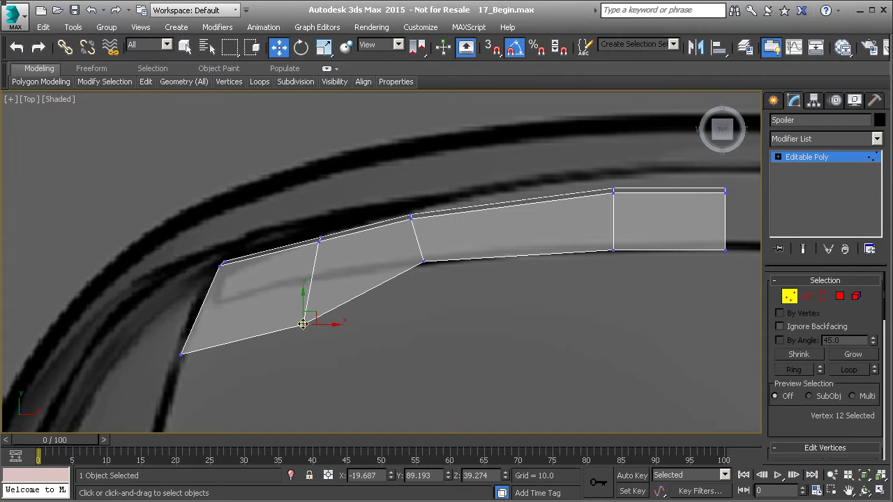
drag(308, 319, 326, 268)
click(423, 261)
drag(439, 252, 433, 255)
click(180, 354)
drag(197, 344, 235, 258)
Step: Align the spoiler's rear-edge vertices with the blueprint's rear spoiler line in the Top view
middle_drag(430, 217, 367, 234)
drag(345, 213, 364, 210)
click(257, 254)
drag(259, 249, 261, 254)
drag(243, 248, 267, 245)
click(551, 207)
drag(551, 189, 551, 171)
click(663, 208)
drag(662, 190, 663, 165)
Step: Set the vertex constraint to Edge and slide the spoiler's middle row of vertices toward the car's centerline
drag(338, 207, 383, 303)
scroll(802, 395, down, 5)
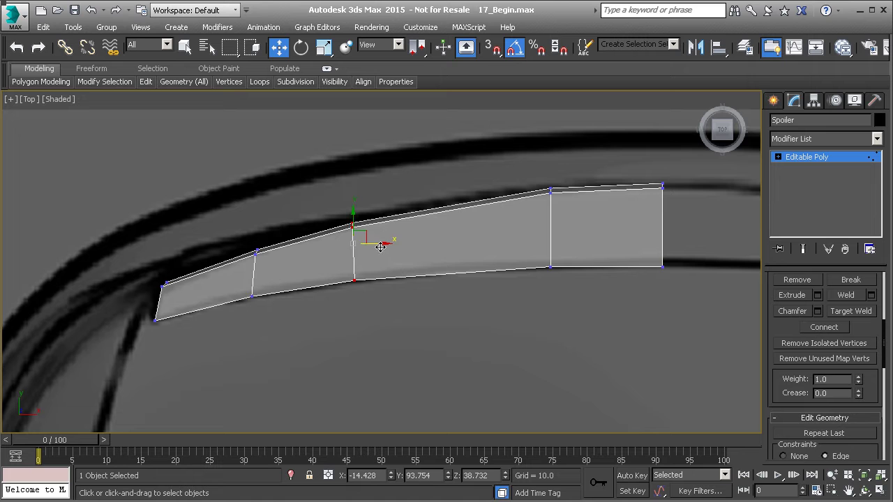
drag(381, 243, 426, 245)
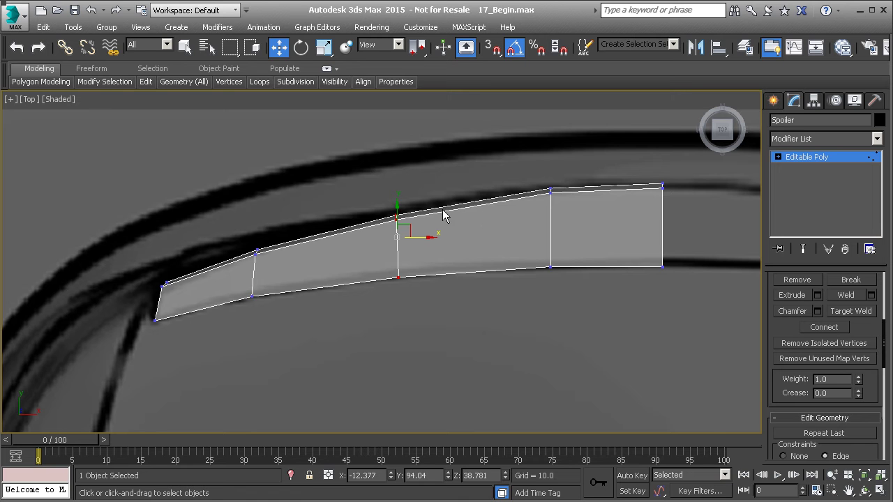
Step: Set the vertex constraint to None and raise the spoiler's upper rear-edge vertices to the blueprint's spoiler tip in the Left view
key(l)
middle_drag(314, 222, 486, 234)
scroll(325, 248, up, 4)
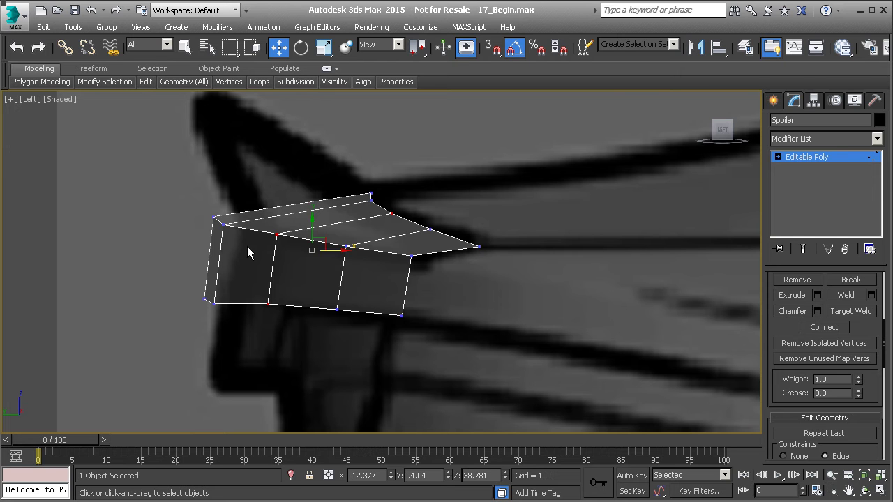
click(210, 214)
ctrl+drag(307, 265, 440, 277)
click(275, 208)
drag(209, 192, 435, 273)
drag(295, 216, 284, 137)
key(ctrl+z)
drag(290, 205, 278, 93)
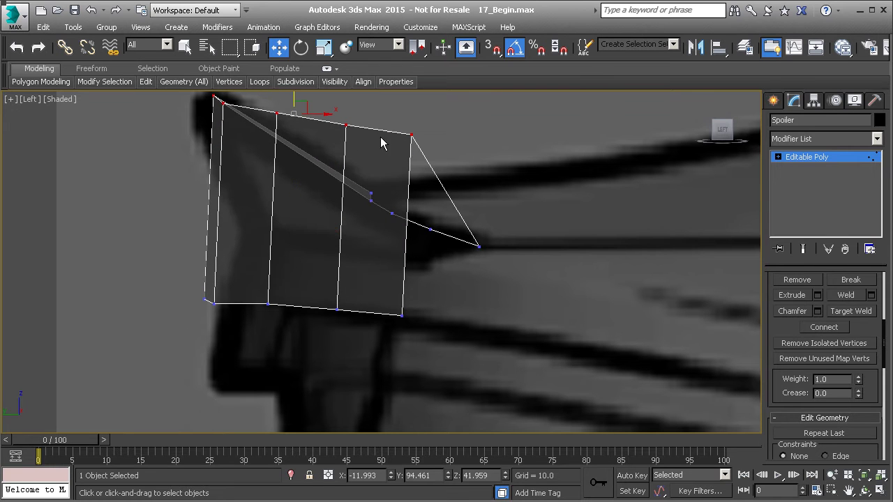
Step: Lower the three outer upper rear-edge vertices individually so they follow the blueprint's spoiler slope in the Left view
click(410, 135)
drag(412, 134, 441, 196)
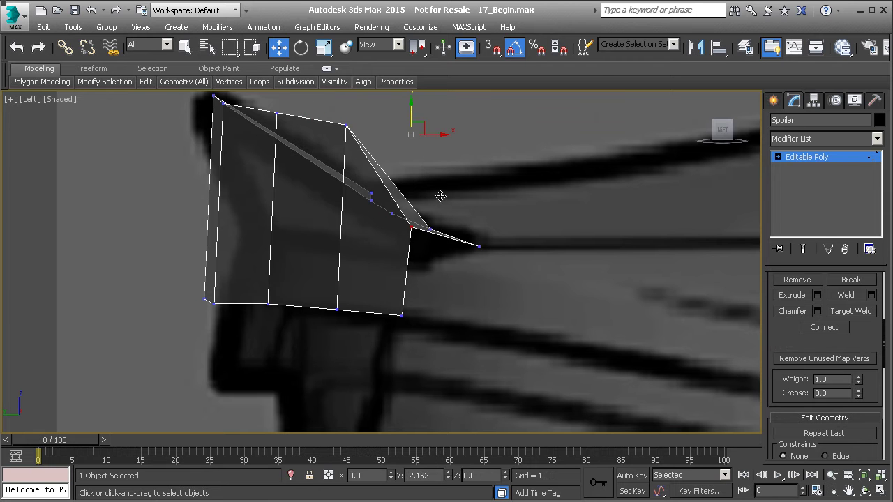
click(347, 128)
drag(347, 127, 347, 188)
click(278, 113)
middle_drag(247, 155, 268, 198)
drag(294, 138, 300, 162)
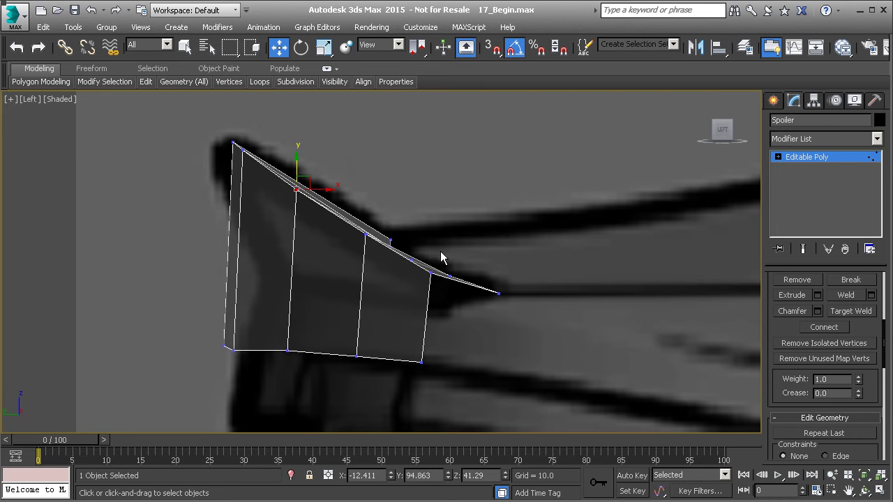
Step: Adjust the height of the spoiler's inner front-edge vertices to smooth its upper profile in the Left view
alt+middle_drag(415, 259, 404, 253)
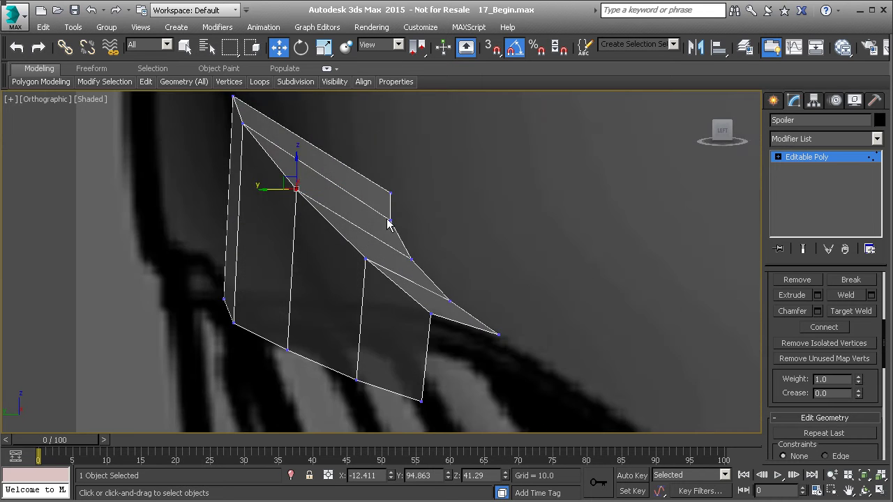
click(389, 221)
key(l)
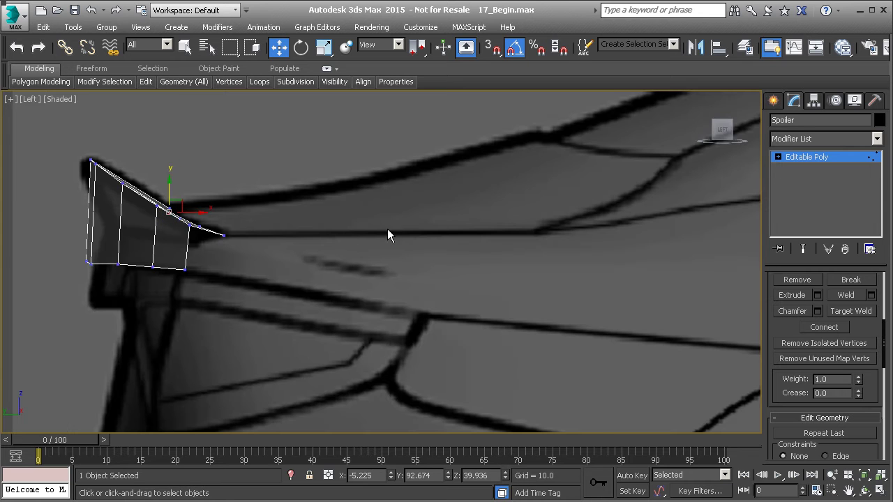
scroll(342, 237, up, 3)
scroll(231, 207, up, 3)
drag(281, 219, 282, 214)
scroll(322, 259, up, 2)
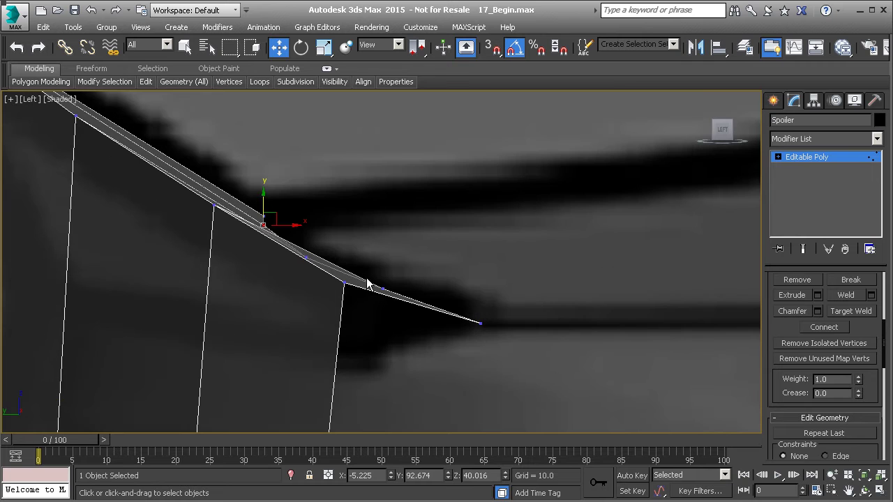
click(306, 257)
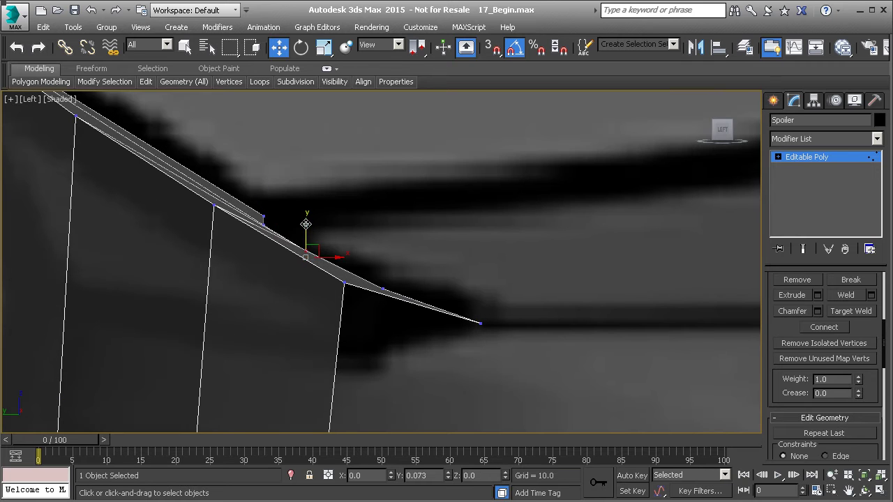
drag(306, 230, 263, 202)
click(261, 225)
scroll(384, 287, down, 5)
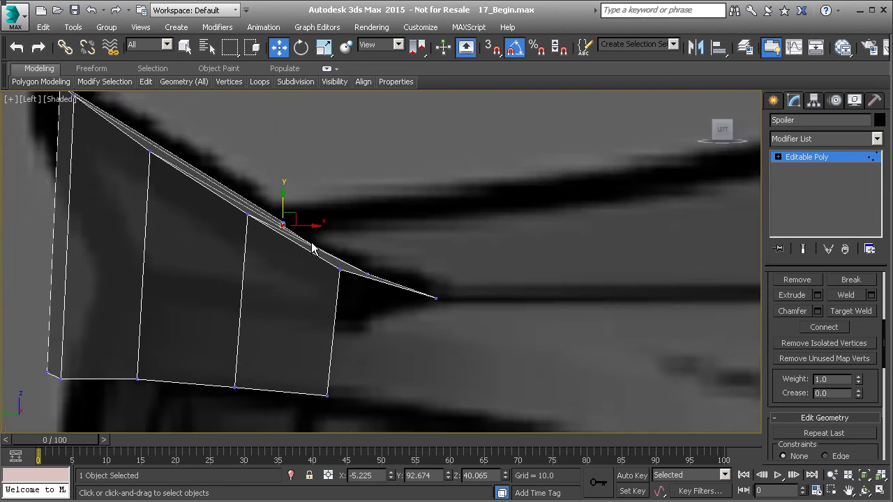
Step: Move the spoiler's lower-edge vertices up and forward to match the underside of the blueprint's spoiler profile
click(350, 368)
drag(350, 354, 379, 313)
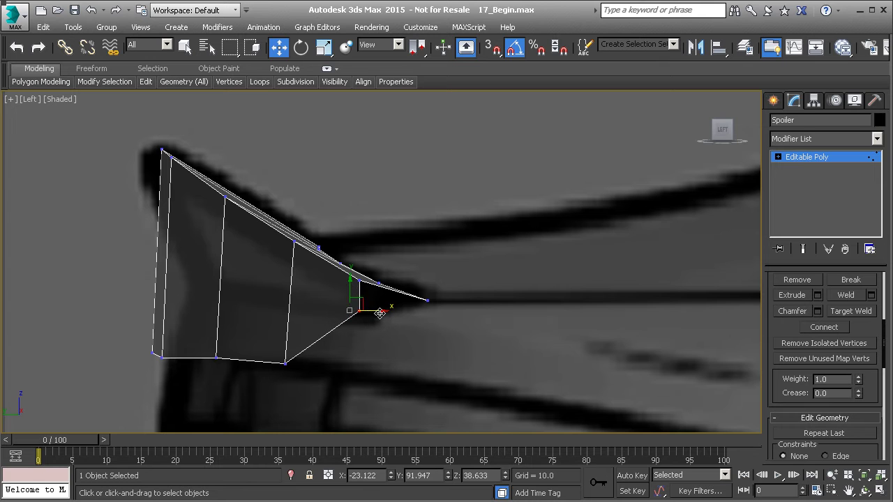
click(284, 363)
drag(285, 343, 295, 284)
drag(216, 325, 253, 384)
drag(194, 336, 231, 268)
drag(119, 298, 196, 375)
drag(157, 334, 304, 303)
Step: Fine-tune the front-to-back position of the two middle lower-edge vertices and return to the Perspective view
click(216, 293)
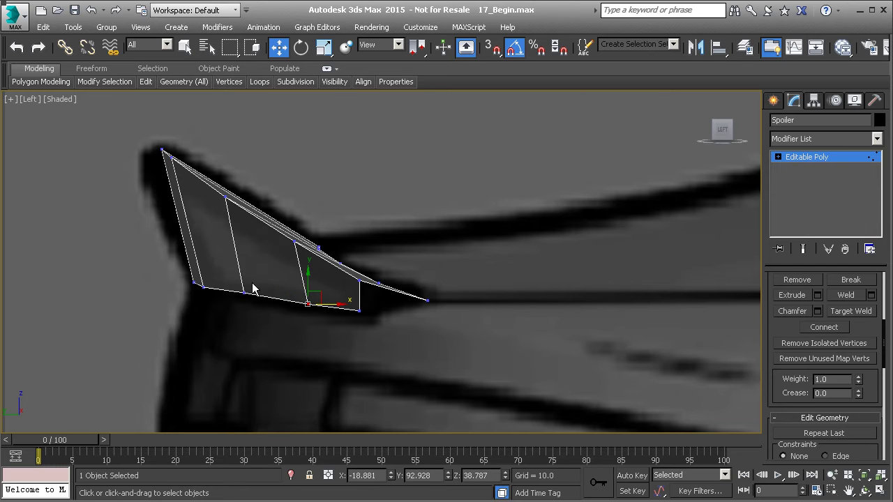
drag(242, 292, 260, 294)
click(309, 305)
drag(331, 306, 326, 305)
key(p)
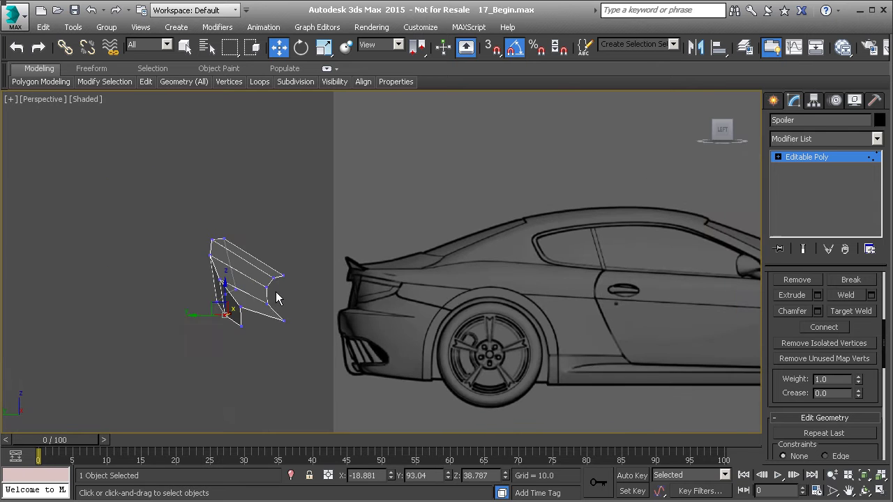
Step: Extrude the upper edge at the spoiler's outer end downward to form a new side polygon
alt+middle_drag(269, 300, 297, 353)
alt+middle_drag(297, 353, 339, 365)
key(2)
click(375, 357)
shift+drag(375, 334, 375, 345)
Step: Target Weld the new side polygon's rear lower vertex to the spoiler's lower rear corner vertex
alt+middle_drag(348, 367, 355, 371)
scroll(355, 370, up, 2)
scroll(335, 342, down, 3)
key(1)
alt+middle_drag(259, 259, 280, 279)
right_click(282, 281)
click(257, 378)
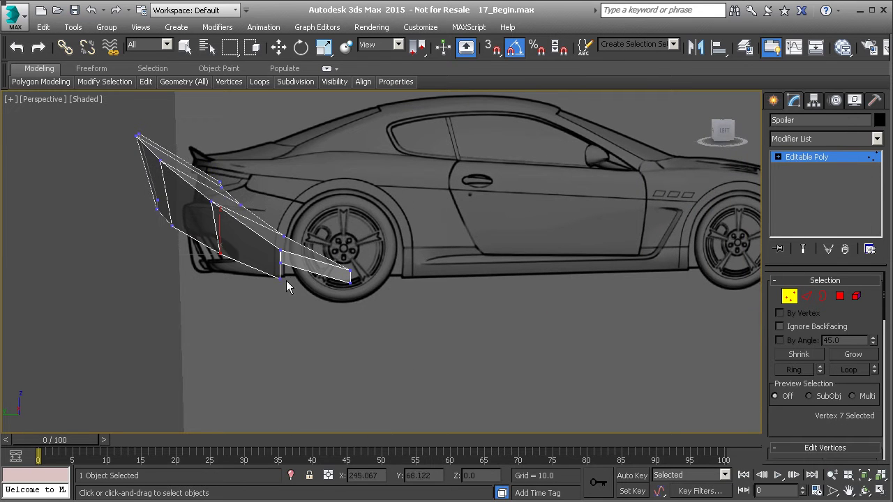
click(279, 278)
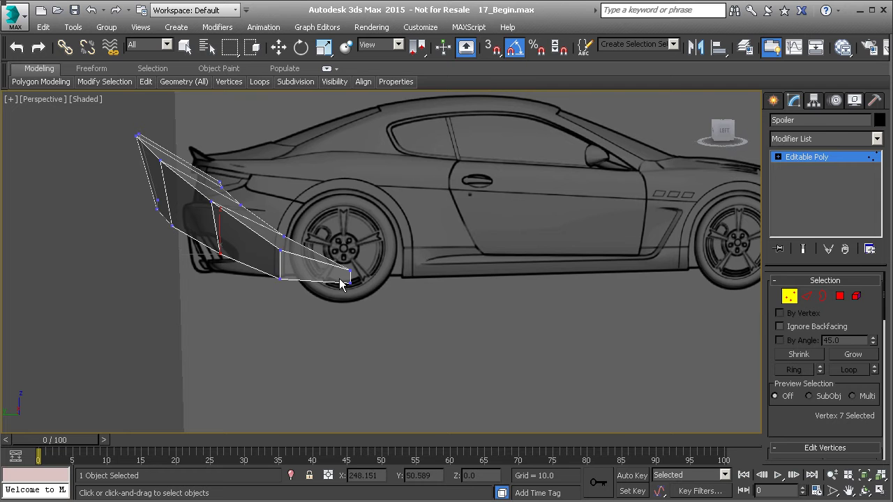
right_click(342, 284)
click(257, 293)
Step: Chamfer the spoiler's upper rear edge loop with an amount of 0.186 and 2 connect edge segments
alt+middle_drag(316, 282, 346, 277)
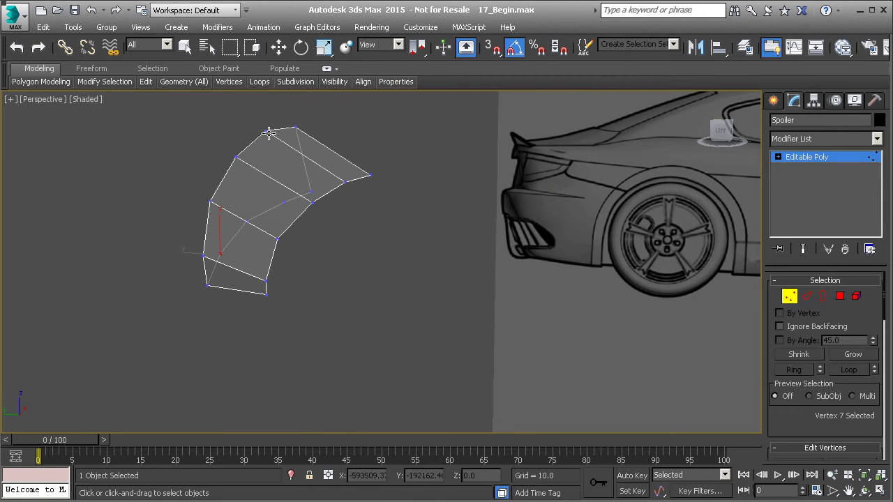
alt+middle_drag(252, 170, 132, 152)
key(2)
key(w)
double_click(245, 228)
scroll(812, 421, down, 3)
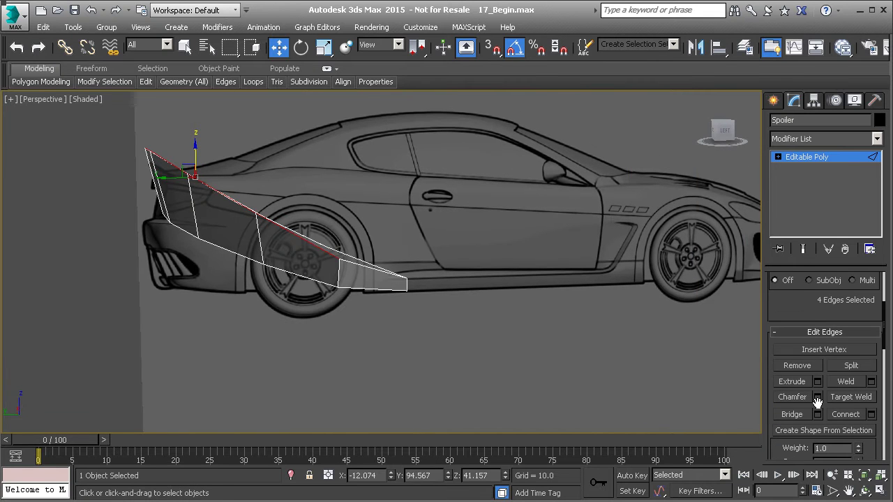
click(818, 398)
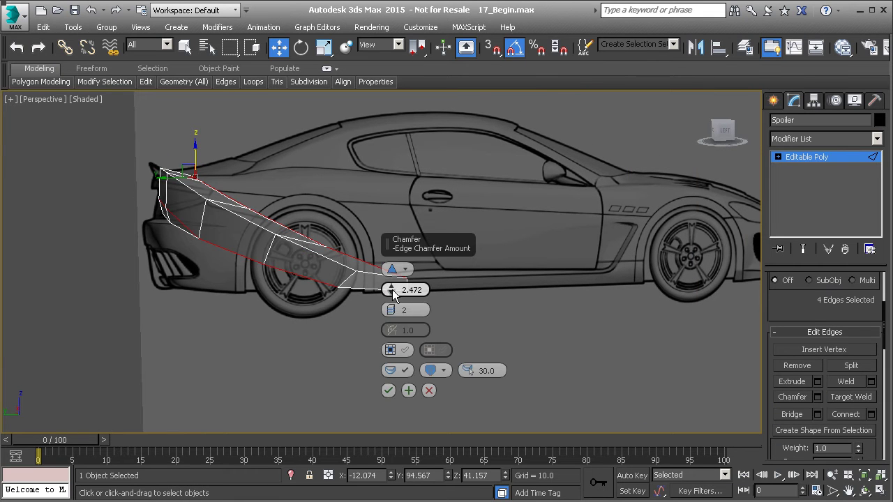
drag(392, 290, 395, 302)
alt+middle_drag(369, 298, 293, 255)
scroll(236, 236, up, 4)
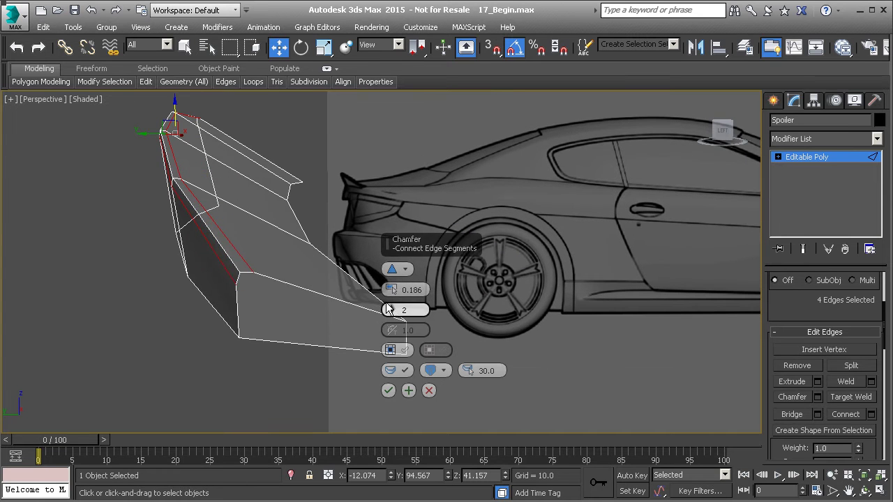
click(393, 314)
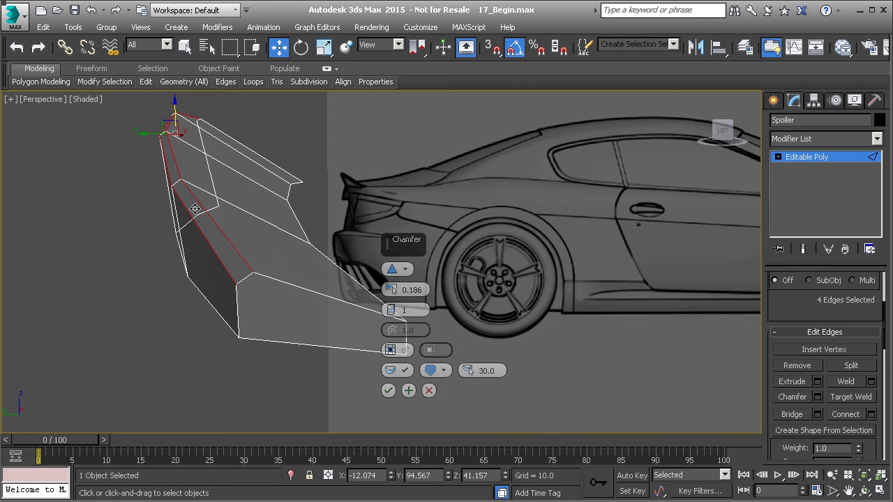
click(391, 306)
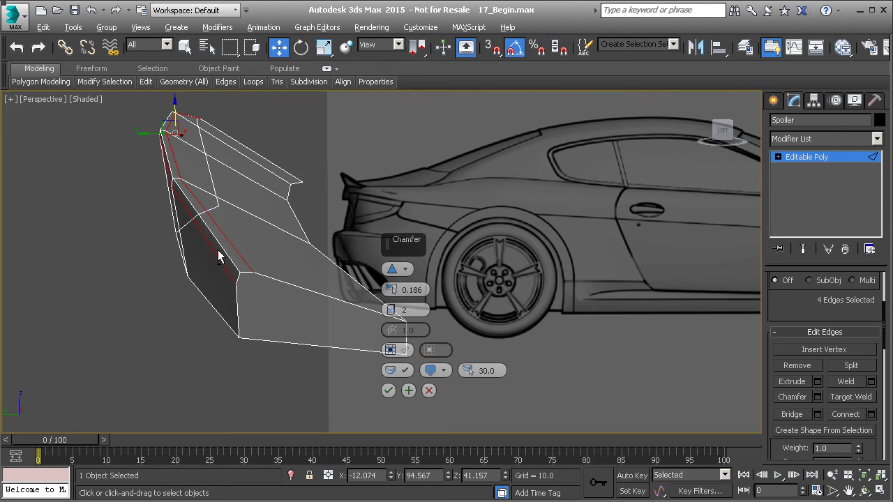
mouse_move(218, 257)
alt+middle_down()
mouse_move(205, 243)
mouse_move(248, 252)
mouse_move(213, 254)
alt+middle_up()
click(388, 391)
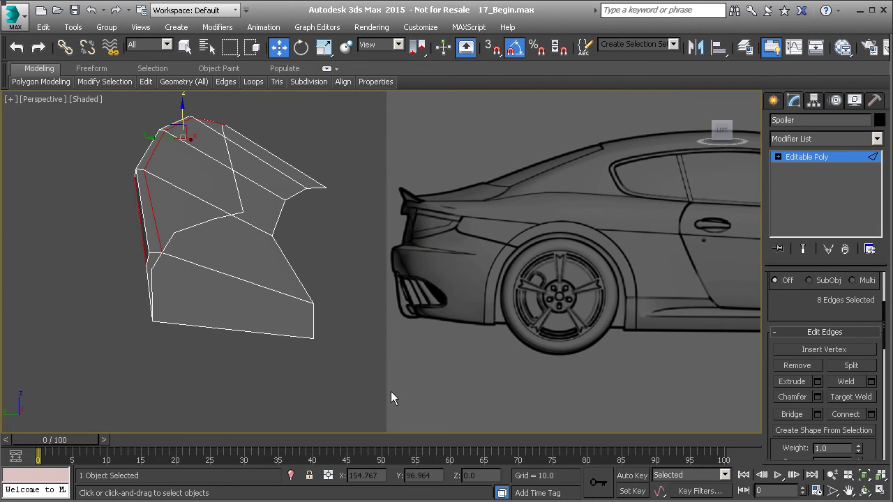
Step: Cut two edges across the spoiler's side face: one from the chamfered corner down to the lower edge, one lengthwise to the front end
alt+middle_drag(382, 388, 176, 287)
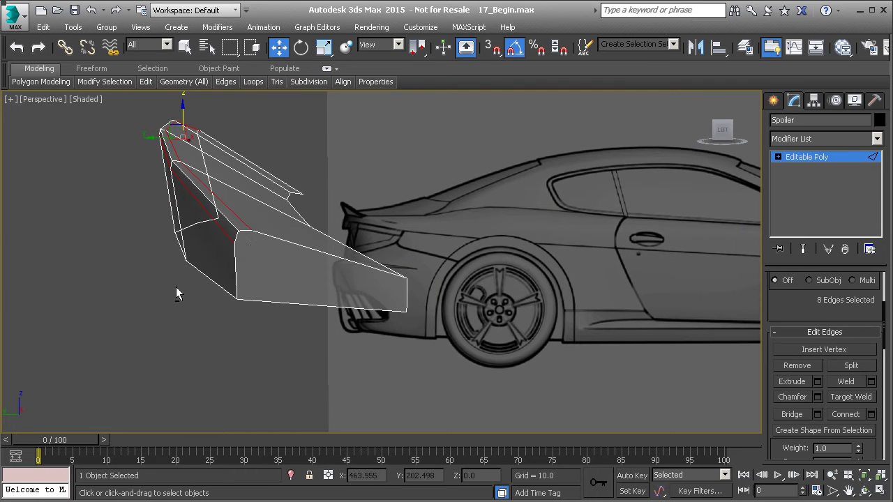
key(1)
right_click(255, 253)
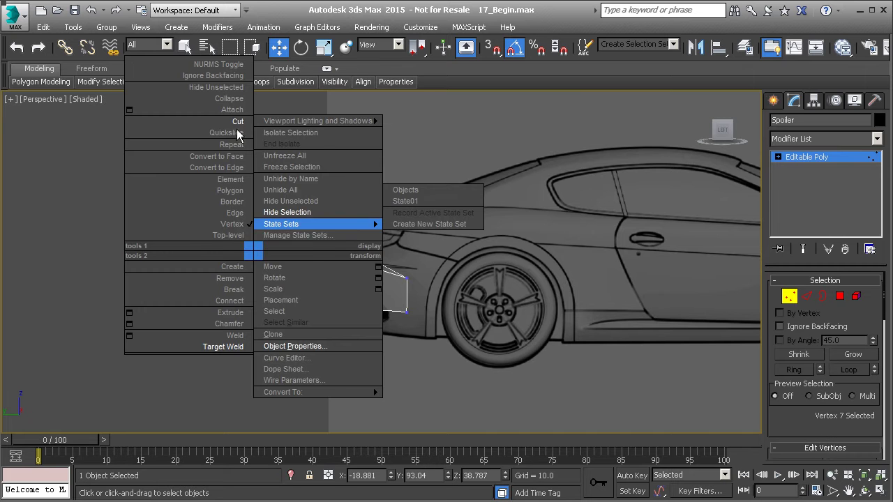
click(237, 123)
right_click(248, 229)
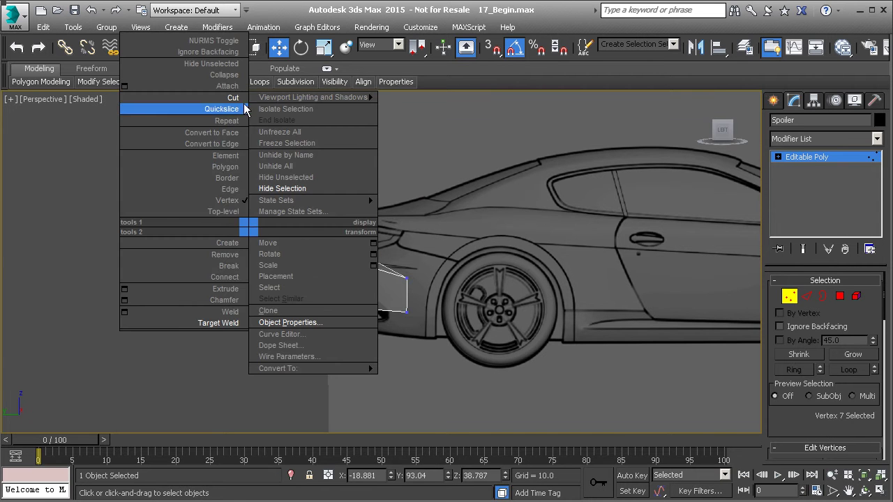
click(242, 100)
click(252, 231)
click(252, 301)
click(235, 243)
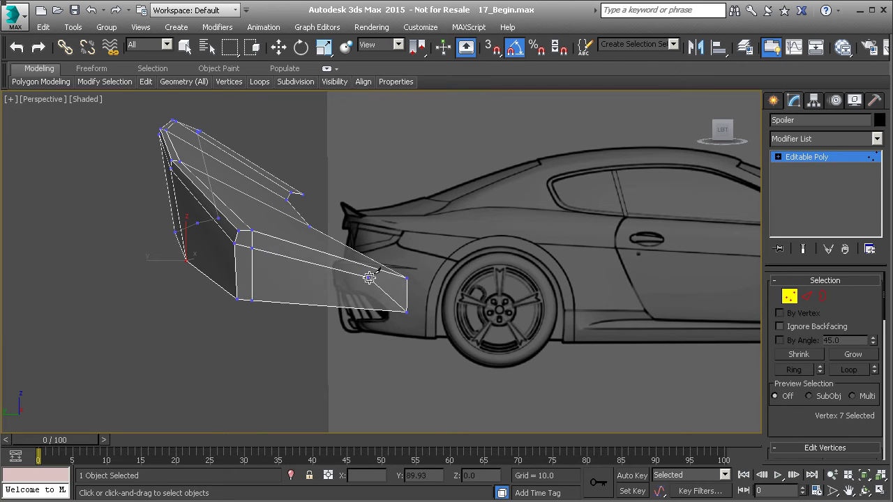
click(407, 286)
key(w)
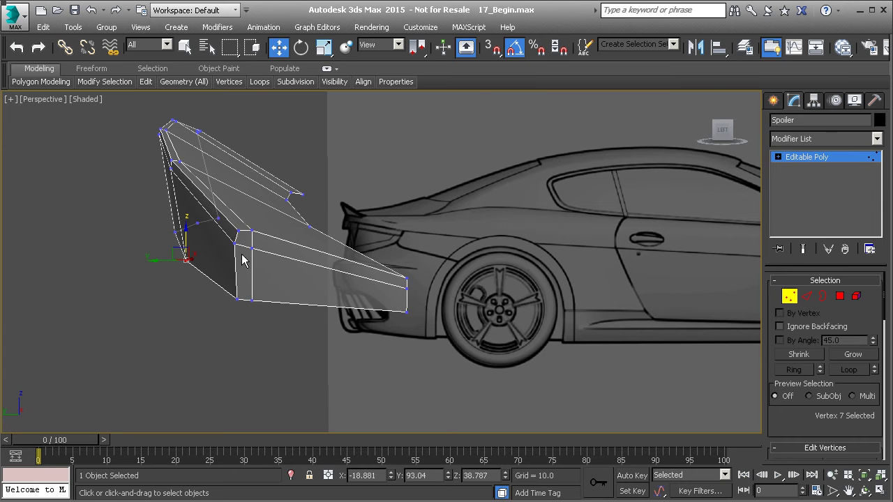
alt+middle_drag(242, 260, 267, 262)
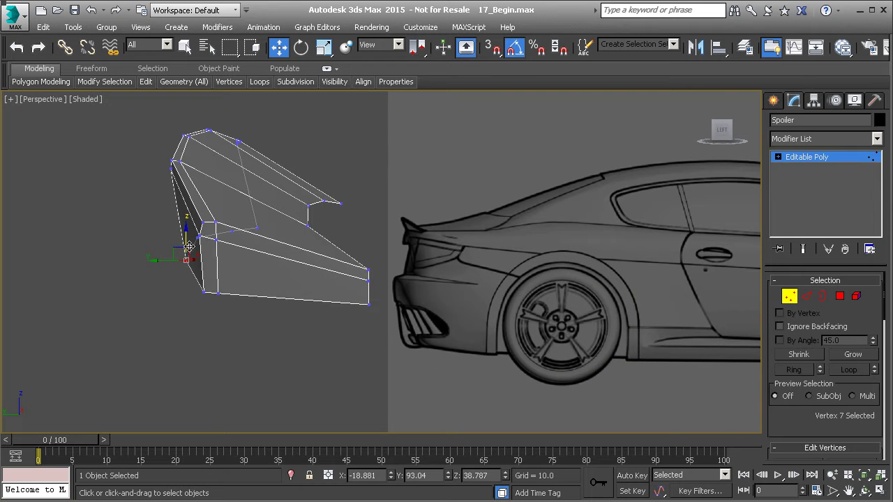
alt+middle_drag(167, 252, 198, 253)
Step: Add a TurboSmooth modifier to the spoiler with 3 iterations and Isoline Display enabled
click(802, 157)
click(846, 135)
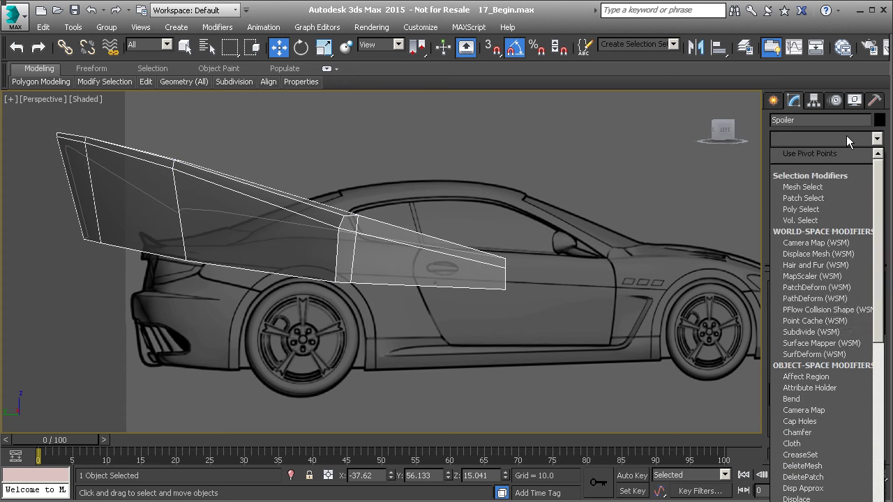
key(t)
key(t)
key(t)
key(Return)
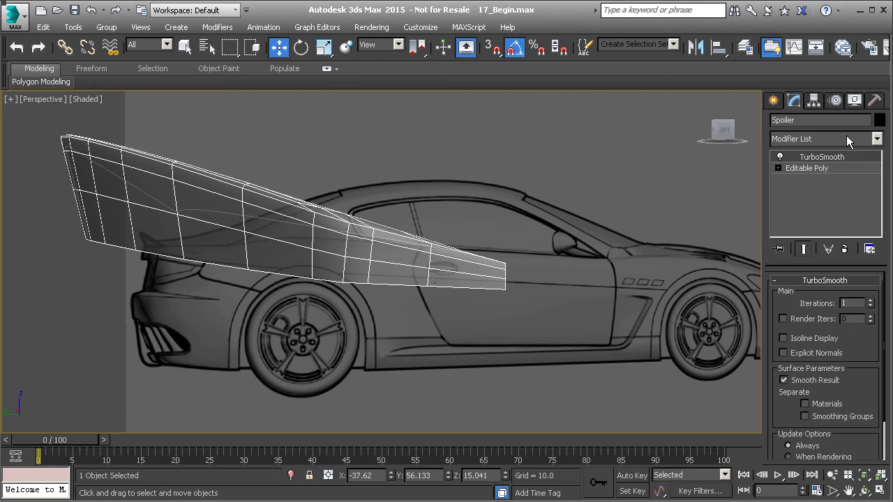
click(872, 301)
click(871, 301)
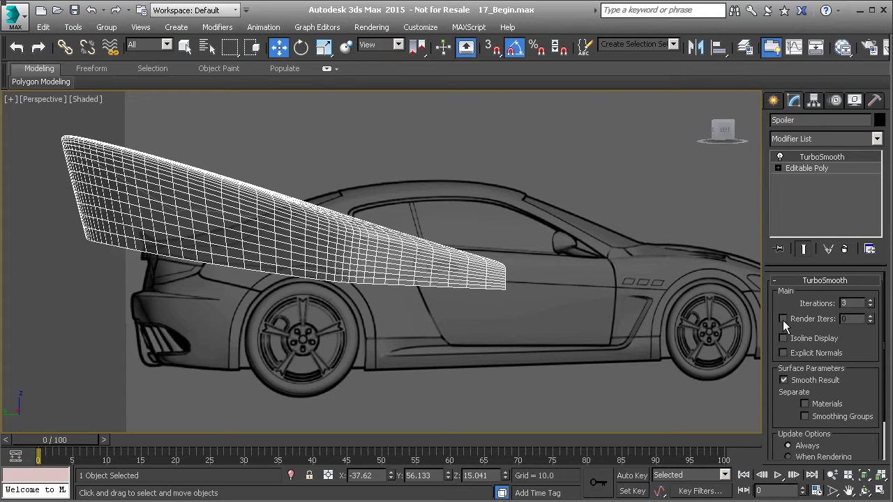
click(784, 339)
Step: Unhide all objects to bring the car body back around the spoiler
click(533, 208)
alt+middle_drag(533, 208, 373, 252)
middle_drag(373, 253, 540, 249)
scroll(540, 249, down, 3)
alt+middle_drag(610, 246, 469, 274)
click(511, 276)
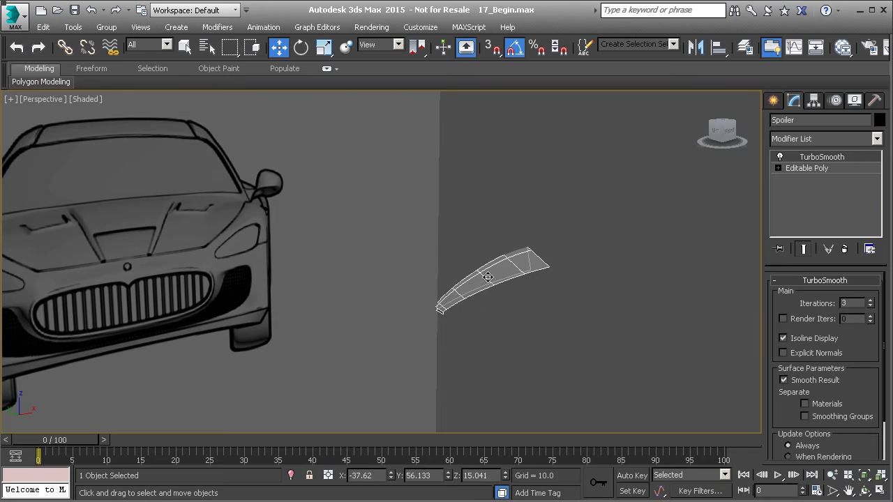
right_click(548, 331)
click(576, 271)
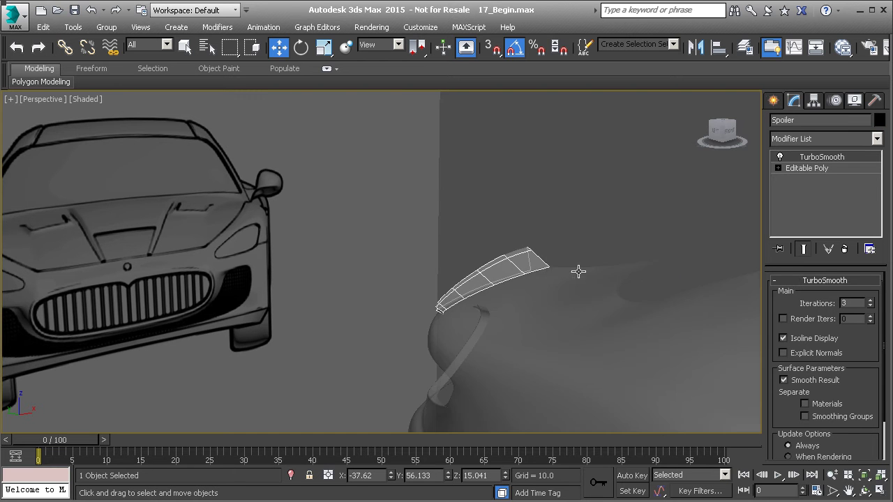
Step: Examine how the smoothed spoiler sits on the car body and matches the side blueprint in the Perspective and Left views
alt+middle_drag(471, 306, 492, 305)
click(286, 291)
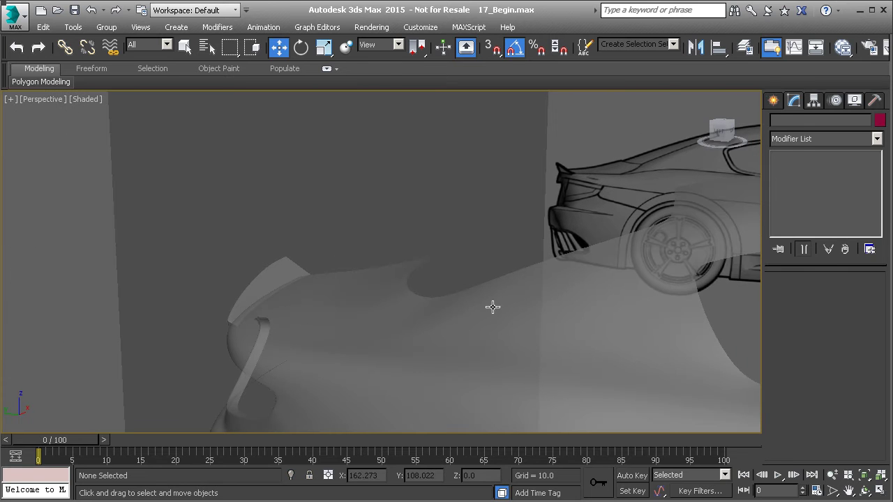
click(258, 291)
click(296, 308)
alt+middle_drag(290, 330, 288, 315)
click(168, 275)
alt+middle_drag(168, 274, 353, 311)
alt+middle_drag(369, 281, 359, 279)
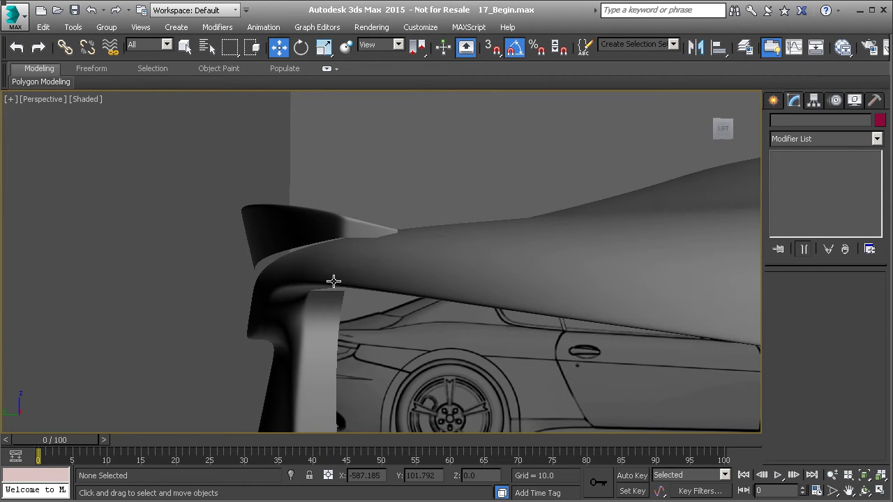
key(l)
scroll(283, 272, up, 3)
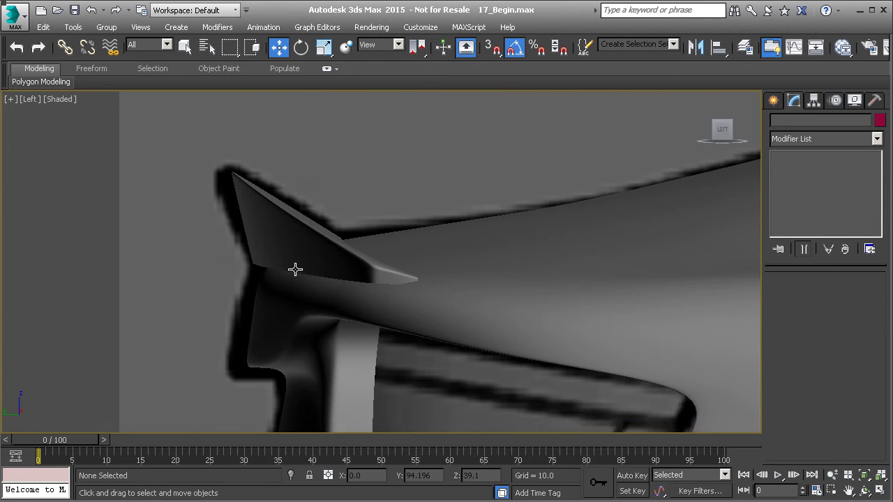
Step: Select the spoiler's lower rear edge loop at Editable Poly edge level in the Perspective view, leaving out the side edge
click(293, 249)
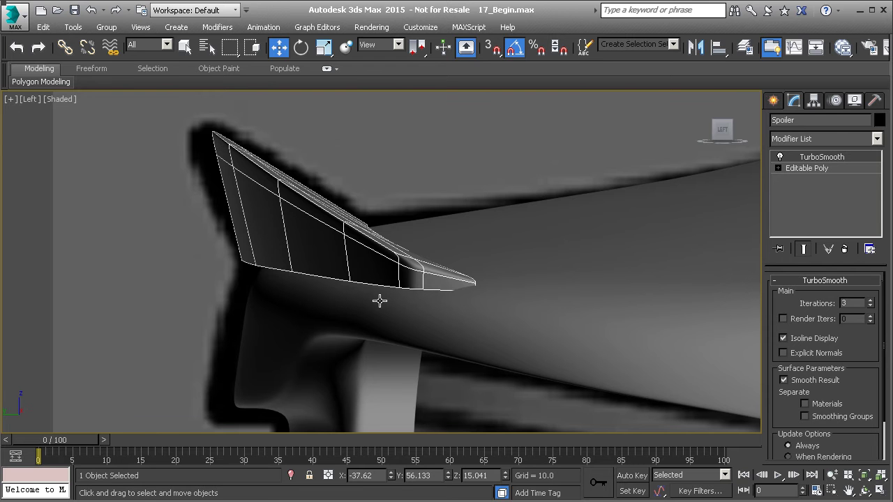
key(p)
scroll(386, 295, down, 3)
alt+middle_drag(386, 296, 461, 237)
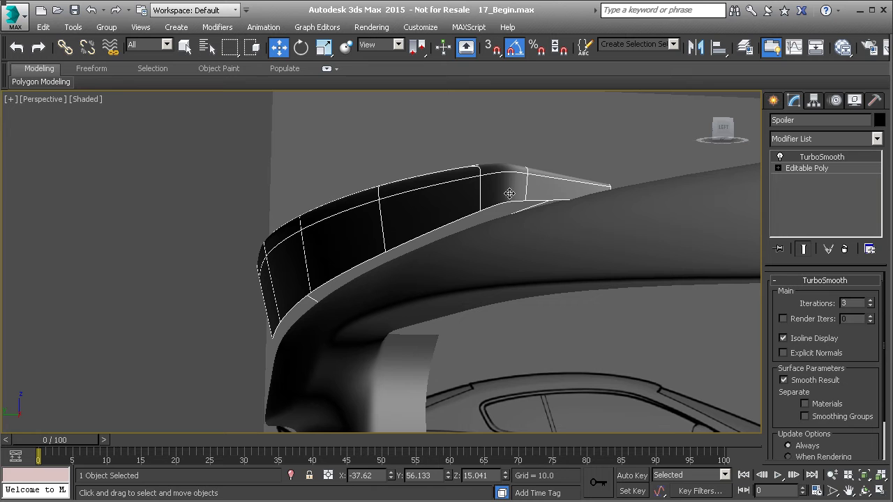
click(793, 171)
click(806, 296)
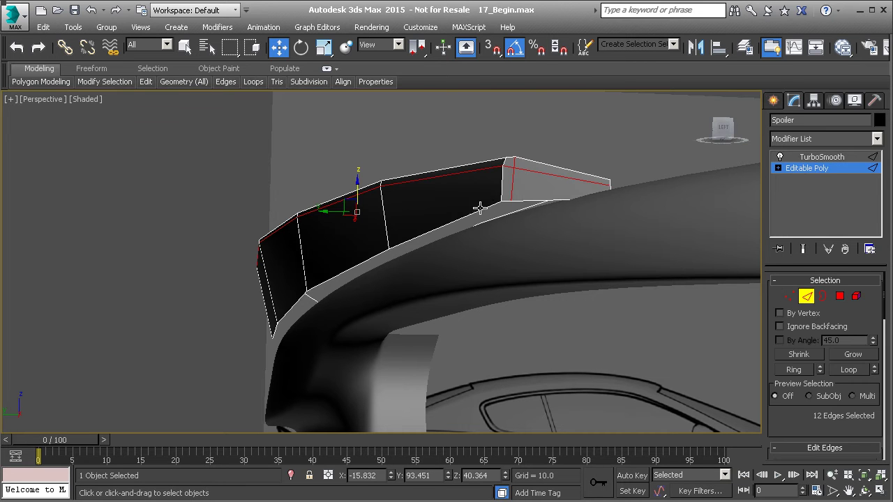
double_click(474, 213)
alt+middle_drag(521, 203, 507, 233)
alt+click(500, 207)
alt+middle_drag(389, 284, 403, 270)
Step: Try to extrude the selected lower edges downward and shift the new strip slightly forward
shift+drag(347, 261, 352, 288)
alt+middle_drag(355, 290, 358, 284)
mouse_move(331, 314)
alt+middle_down()
mouse_move(326, 308)
mouse_move(441, 295)
mouse_move(345, 295)
mouse_move(342, 284)
mouse_move(317, 306)
alt+middle_up()
drag(318, 310, 322, 310)
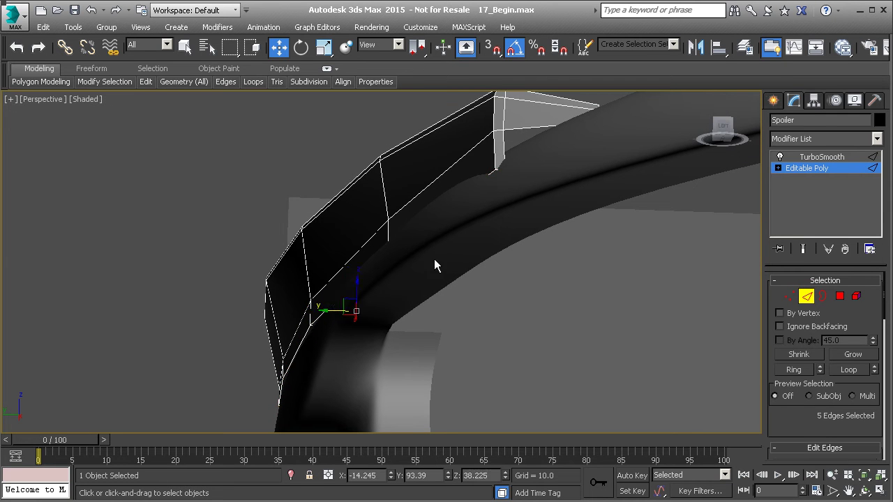
Step: Check the extruded strip with the spoiler isolated, and undo the extrusion and its forward move
alt+middle_drag(446, 253, 434, 298)
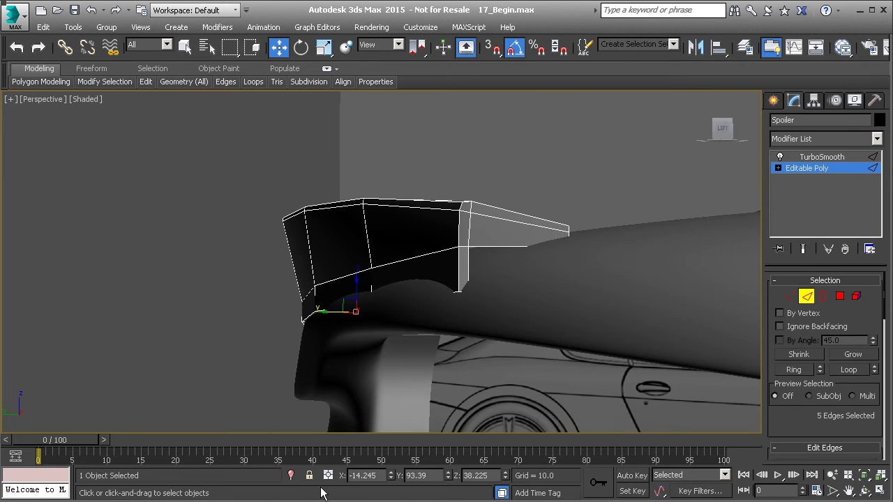
click(291, 475)
scroll(419, 238, up, 5)
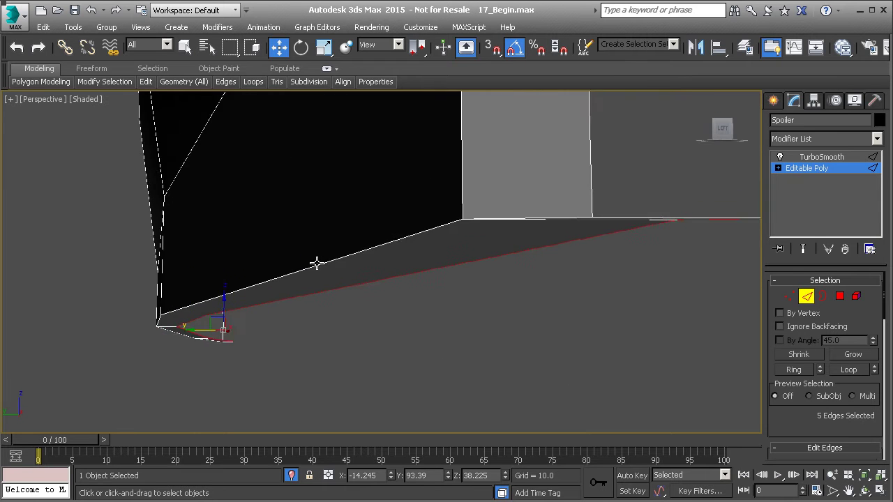
alt+middle_drag(378, 235, 376, 273)
scroll(379, 238, down, 4)
middle_drag(383, 209, 388, 190)
scroll(389, 190, up, 1)
scroll(396, 175, up, 2)
scroll(396, 175, down, 5)
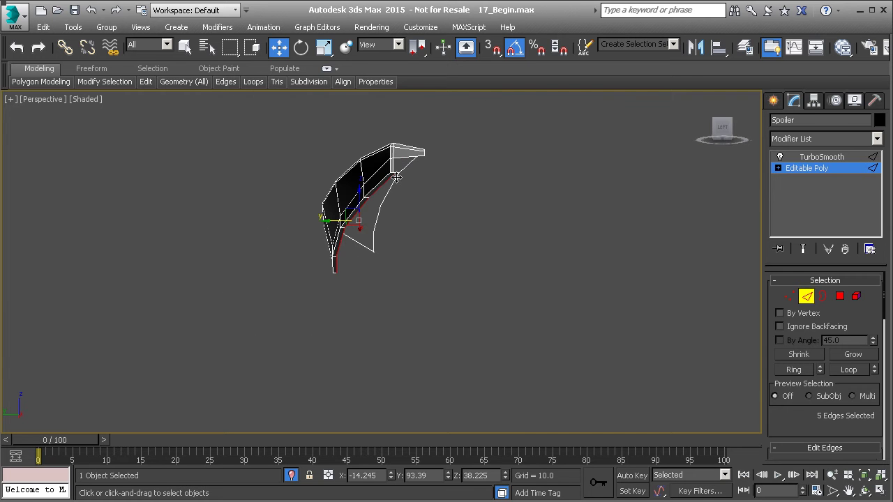
key(alt+q)
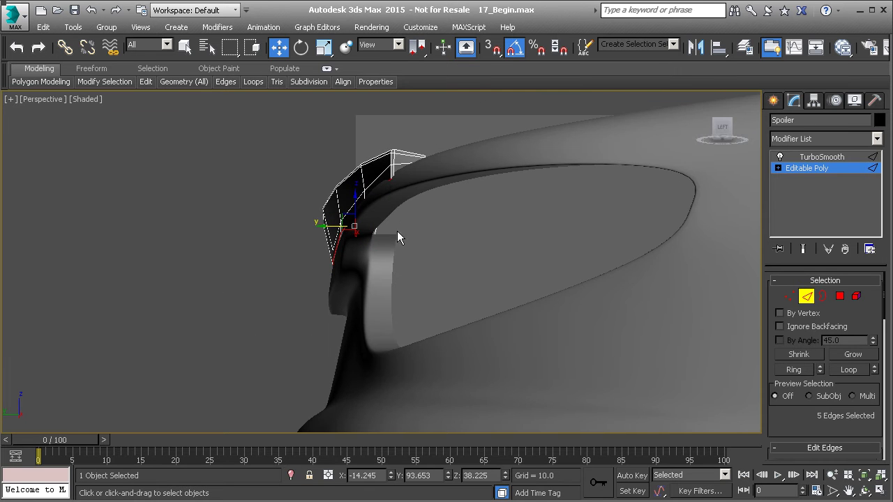
key(ctrl+z)
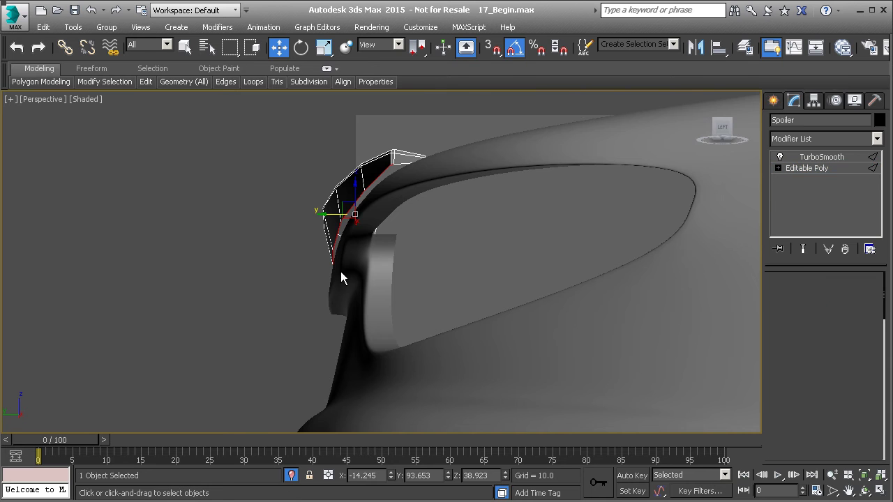
Step: Isolate the spoiler and extrude its five selected lower edges a short distance downward
click(290, 480)
mouse_move(379, 180)
middle_down()
mouse_move(379, 200)
mouse_move(365, 188)
middle_up()
alt+click(426, 241)
scroll(402, 265, down, 8)
alt+middle_drag(415, 258, 426, 243)
scroll(400, 262, up, 3)
ctrl+click(426, 242)
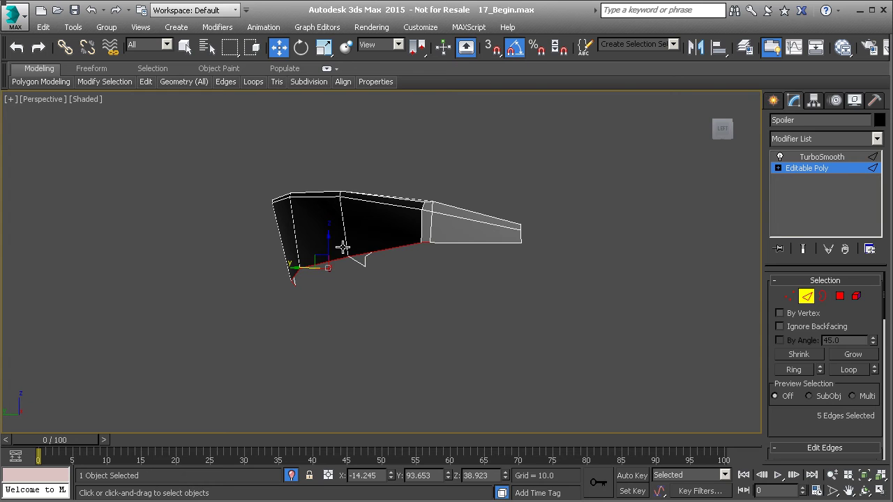
drag(330, 241, 399, 277)
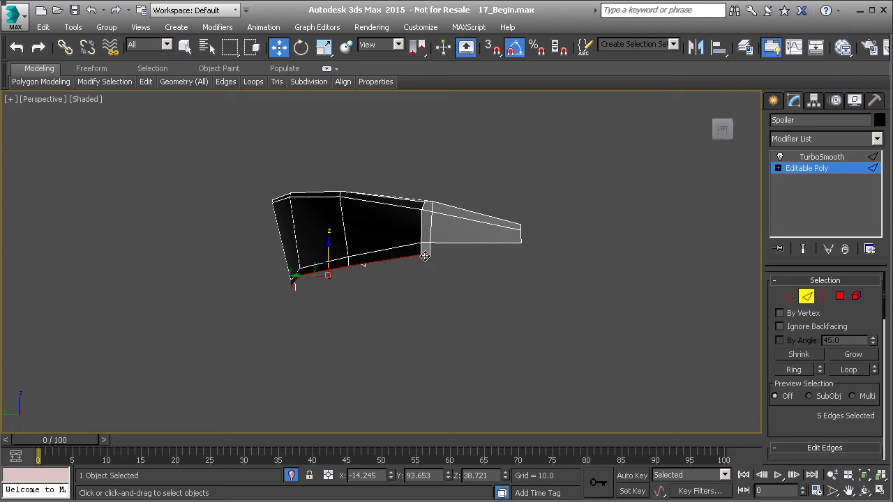
Step: Drop the side edge from the selection and extrude the remaining four lower rear edges slightly forward along Y
alt+click(425, 255)
alt+middle_drag(431, 260, 418, 251)
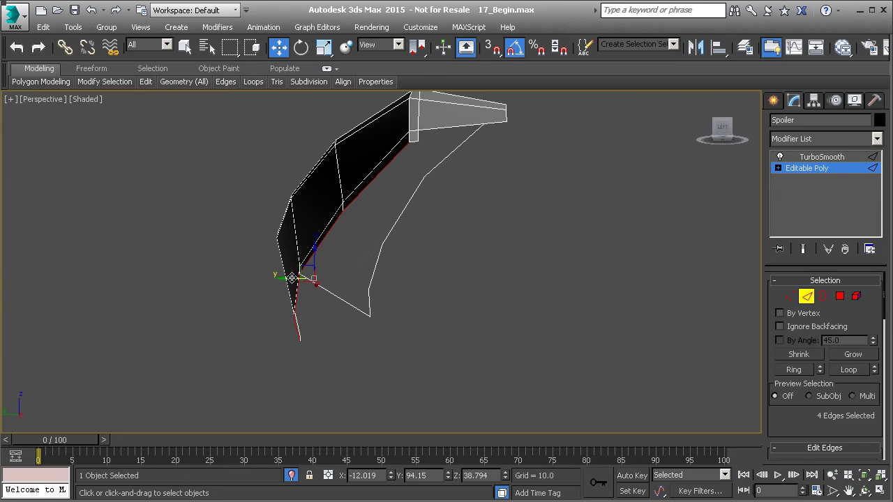
shift+drag(287, 279, 291, 279)
middle_drag(422, 141, 410, 177)
scroll(408, 183, up, 3)
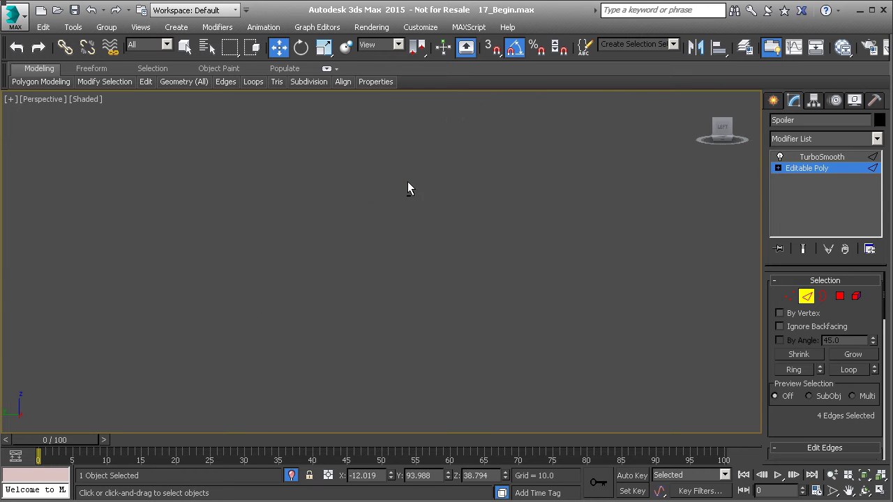
Step: Target Weld the loose vertex at the spoiler's lower side corner to the end vertex of the new forward strip
key(1)
scroll(403, 192, up, 6)
scroll(398, 206, down, 5)
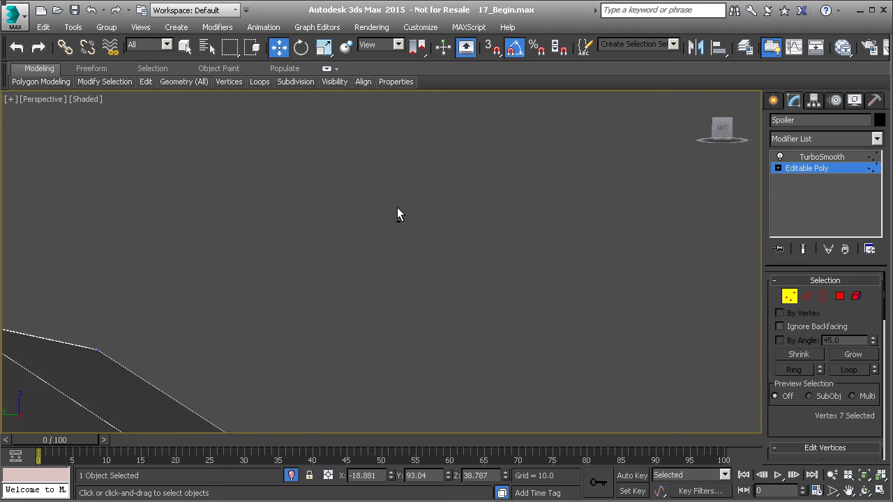
scroll(346, 267, down, 3)
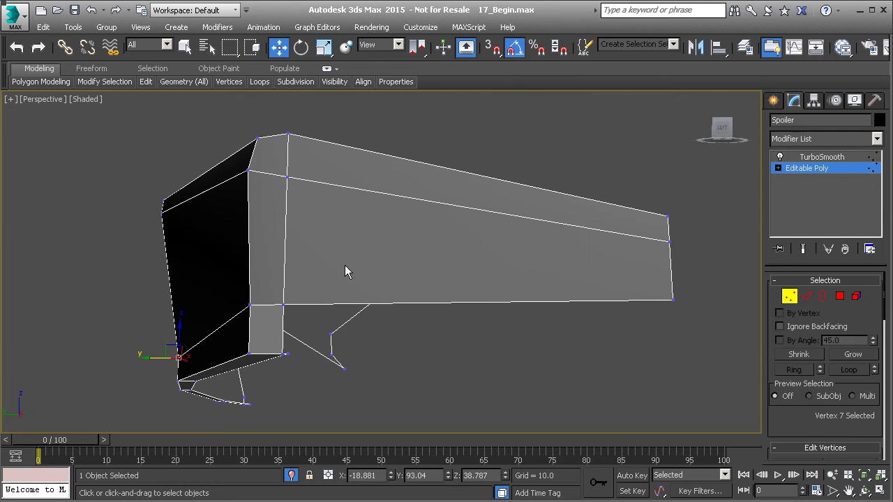
right_click(279, 355)
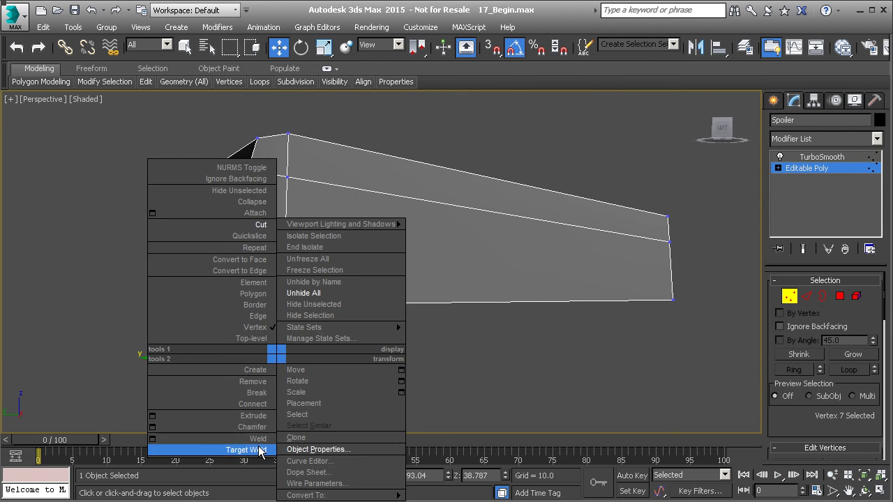
click(255, 451)
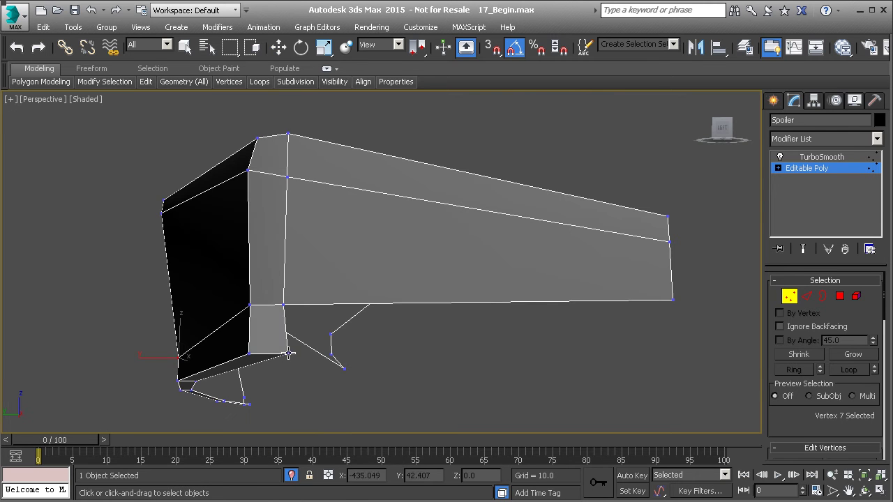
key(w)
Step: End isolation and inspect the smoothed spoiler's lower edge and side corner against the trunk surface
middle_drag(289, 378, 412, 343)
scroll(312, 336, down, 5)
click(796, 295)
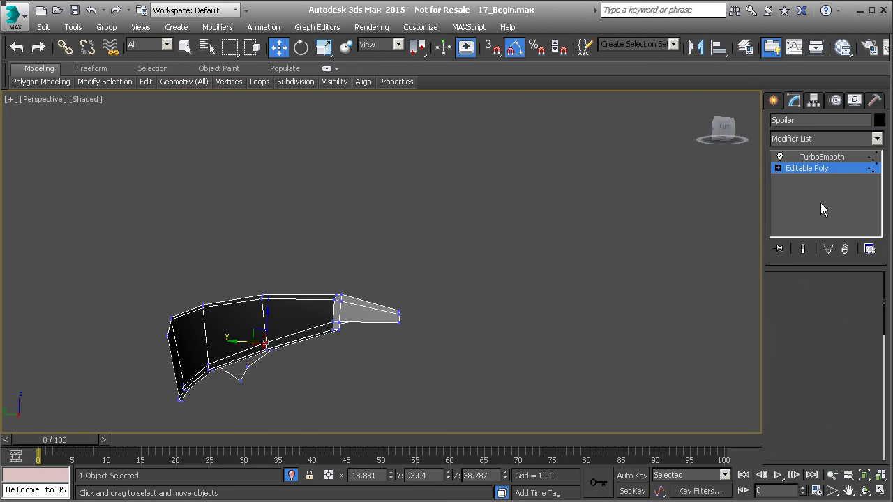
click(824, 157)
alt+middle_drag(375, 329, 495, 447)
click(293, 476)
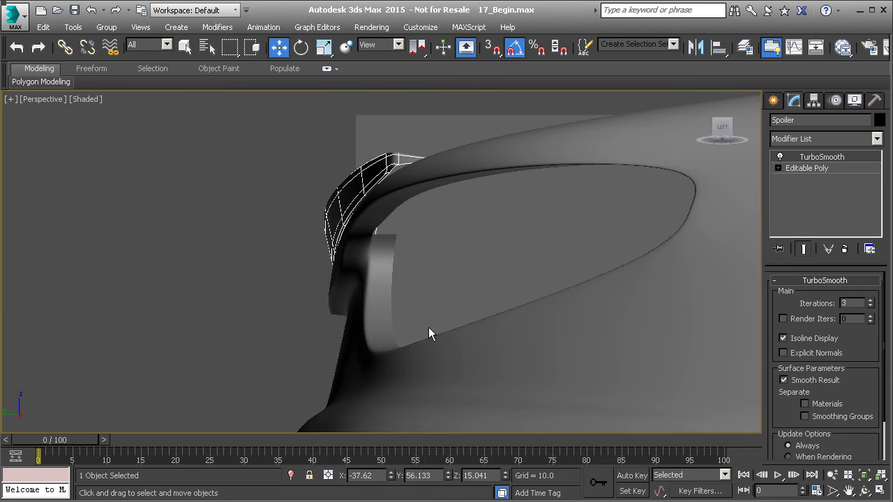
alt+middle_drag(398, 287, 430, 256)
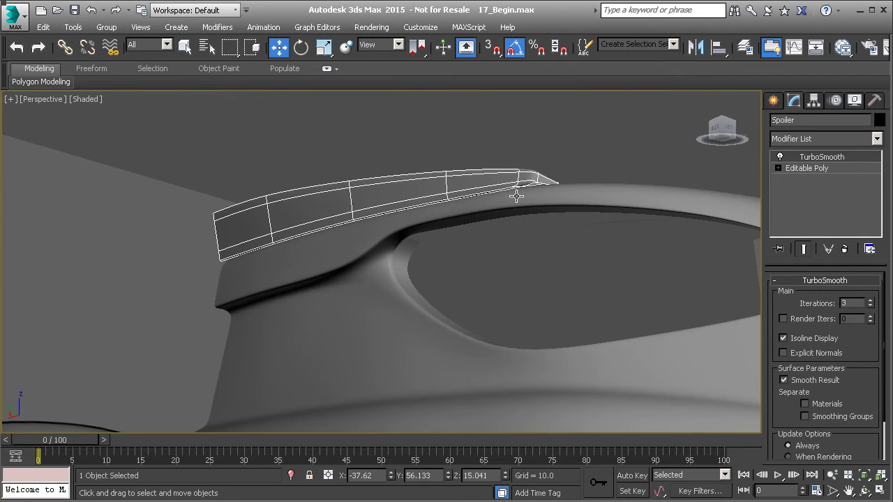
scroll(517, 199, up, 8)
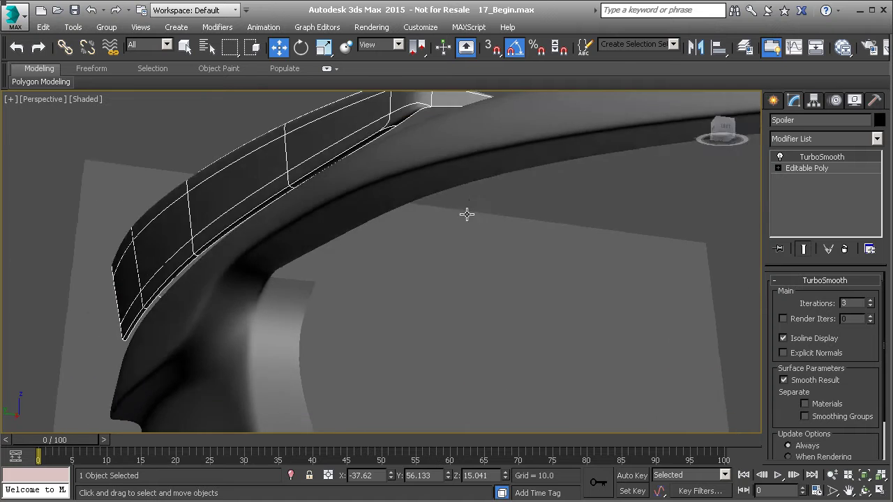
alt+middle_drag(467, 214, 532, 227)
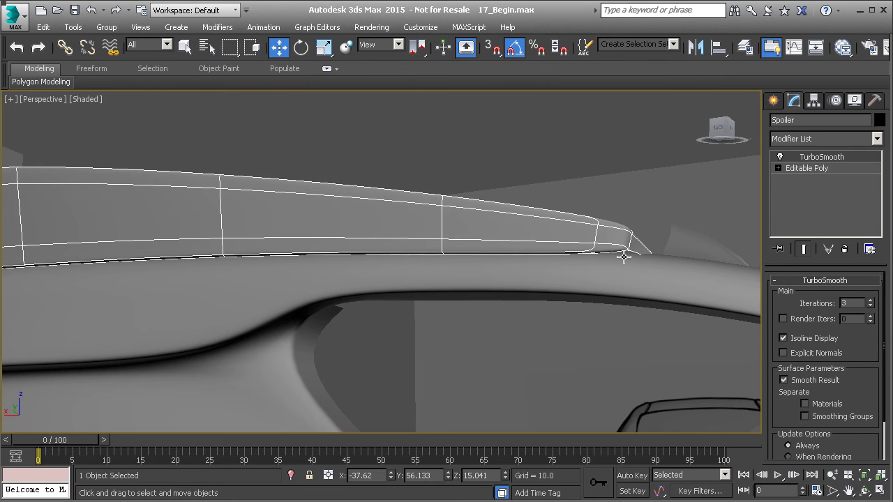
alt+middle_drag(491, 270, 441, 196)
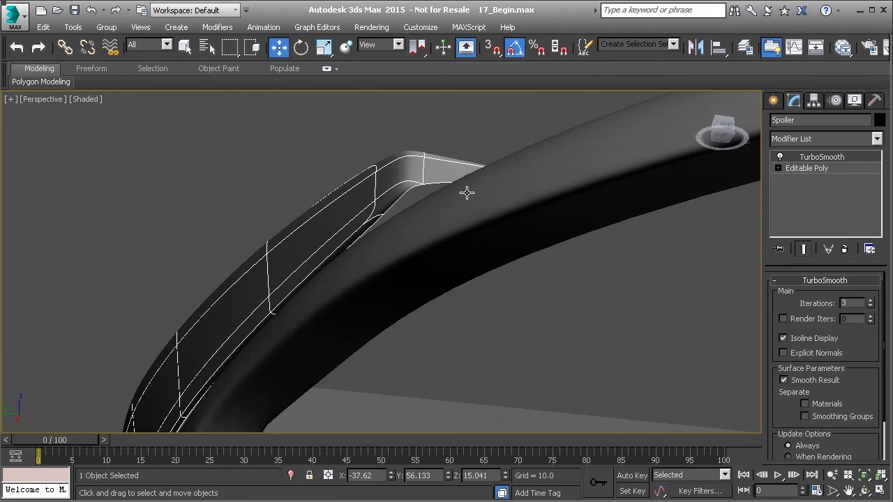
Step: Return to the Editable Poly level and Target Weld the two nearly coincident vertices at the spoiler's lower side corner
click(808, 170)
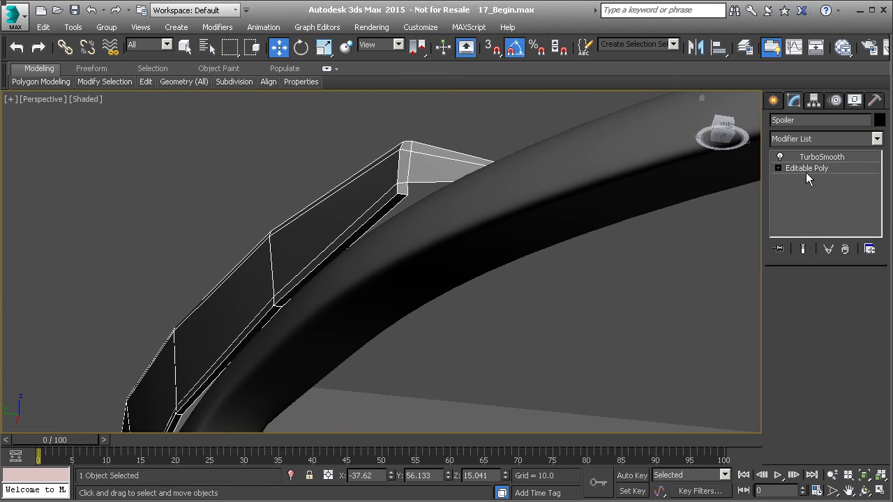
key(2)
click(425, 185)
alt+middle_drag(425, 185, 446, 212)
scroll(446, 180, up, 4)
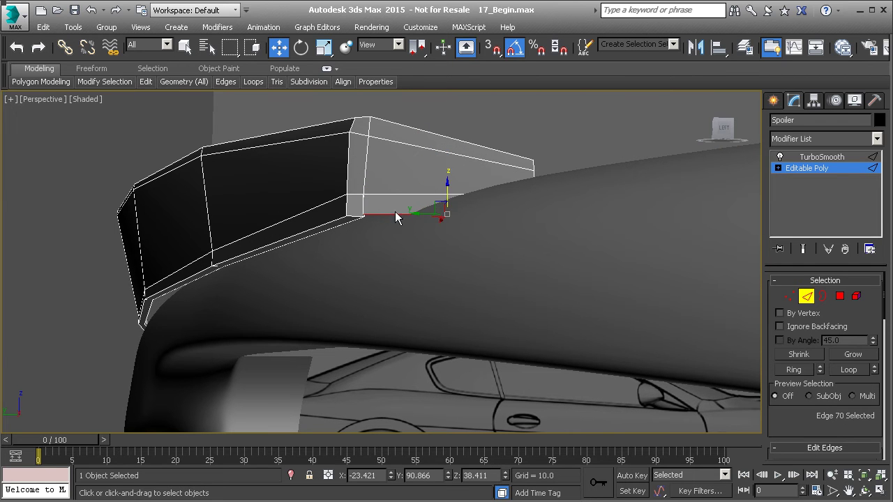
key(1)
scroll(391, 220, up, 3)
scroll(395, 221, up, 2)
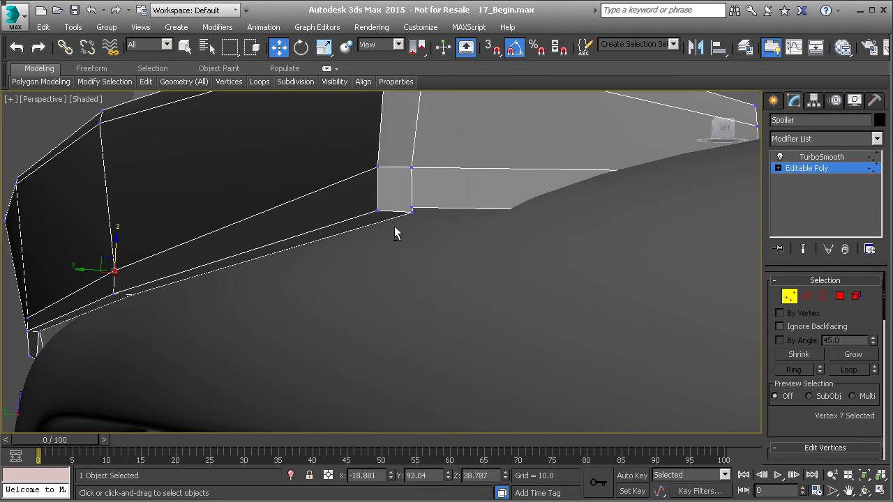
right_click(392, 233)
click(376, 313)
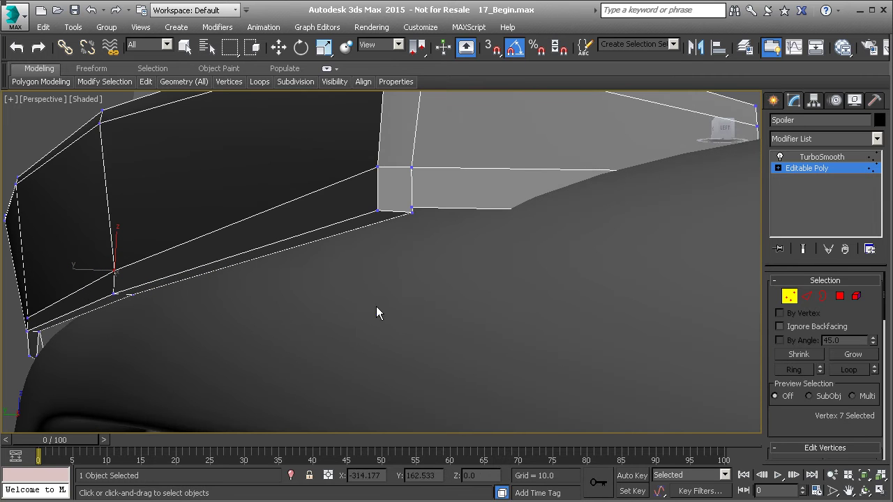
click(413, 213)
key(w)
Step: Extrude the spoiler's lower side edge slightly inward along X, working in wireframe display
alt+middle_drag(446, 208, 494, 172)
middle_drag(494, 172, 473, 197)
key(2)
key(F3)
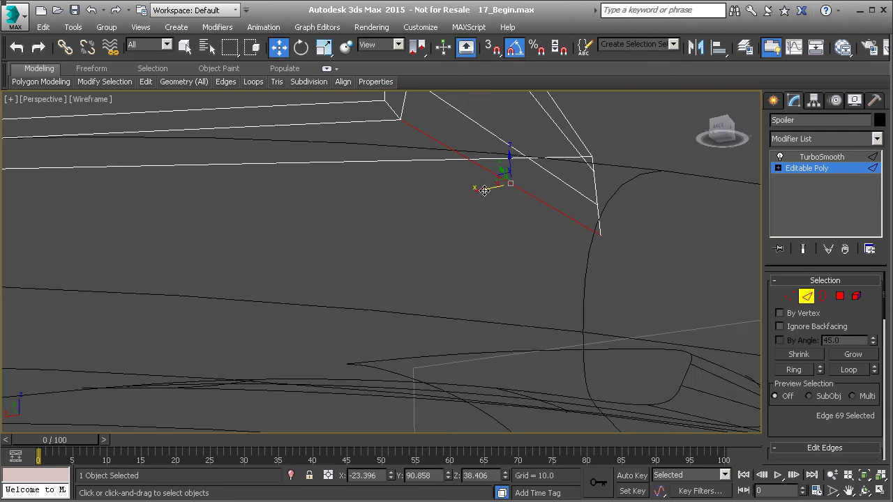
shift+drag(485, 191, 476, 189)
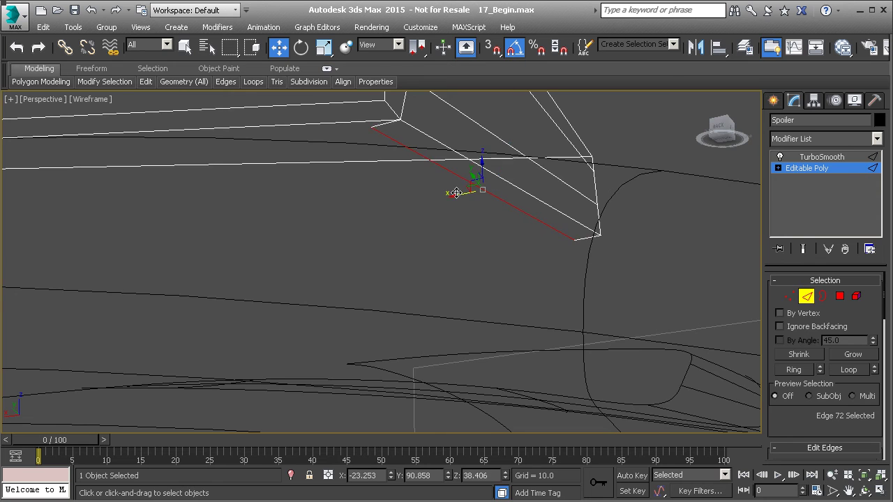
Step: Insert an edge loop with Swift Loop across the spoiler's rear face, close to the side corner
alt+middle_drag(455, 195, 409, 176)
middle_drag(326, 164, 341, 176)
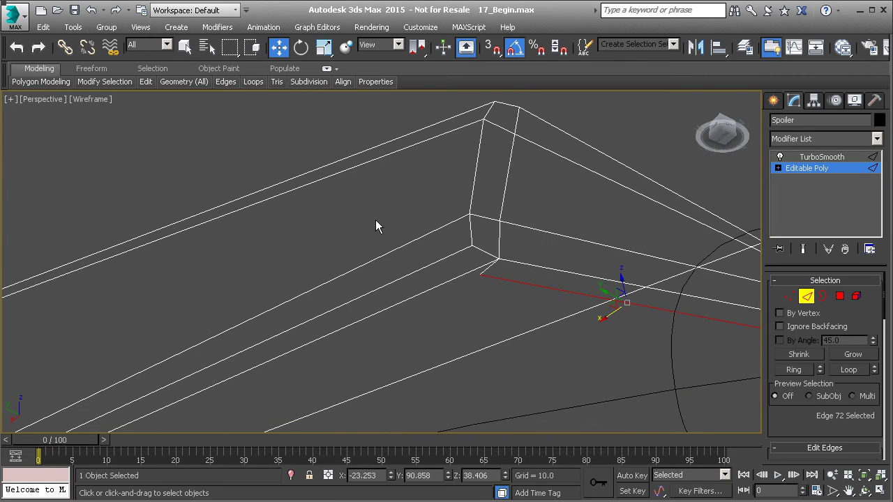
mouse_move(146, 82)
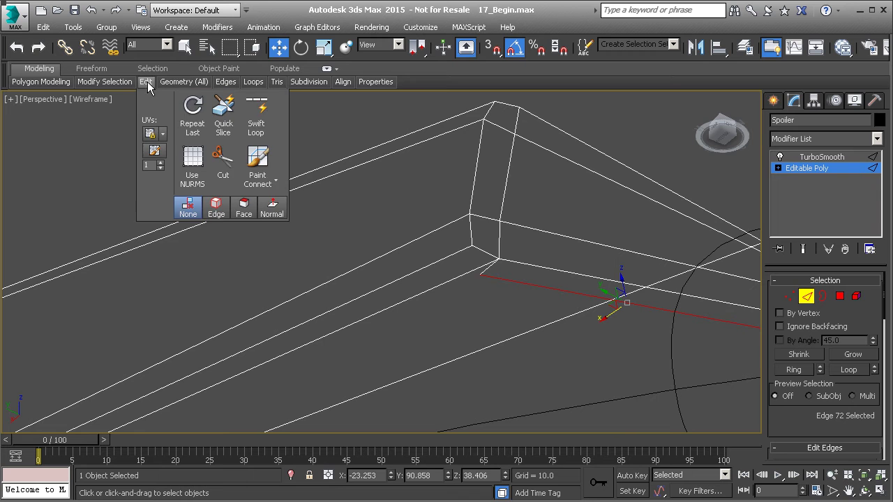
click(256, 114)
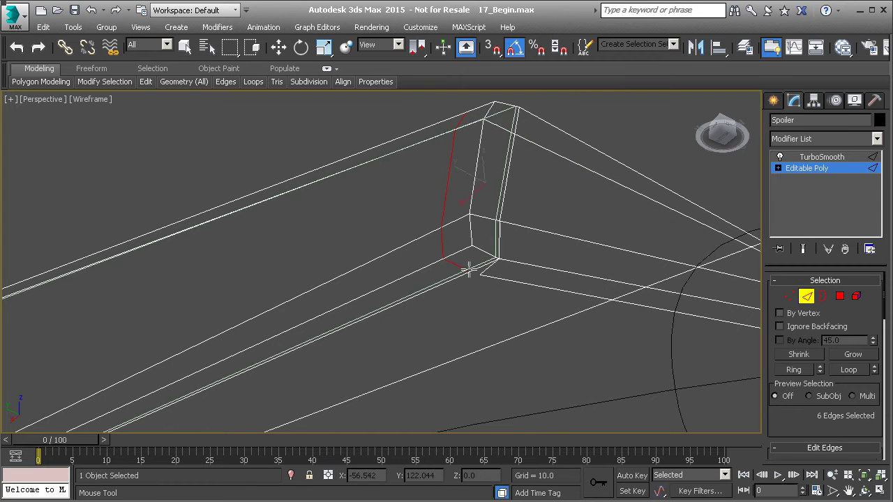
click(469, 270)
right_click(469, 270)
right_click(486, 287)
click(637, 306)
Step: Target Weld the end vertex of the side strip to the new loop's end vertex on the lower inner edge
key(1)
right_click(500, 295)
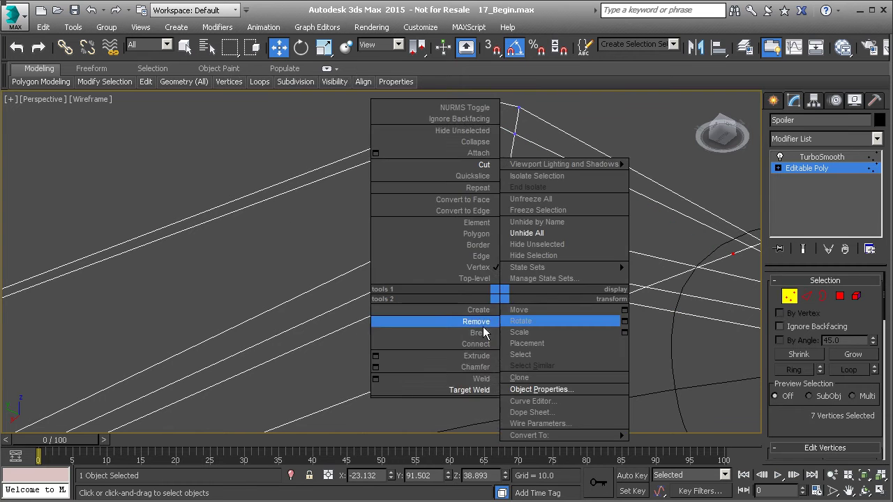
click(467, 390)
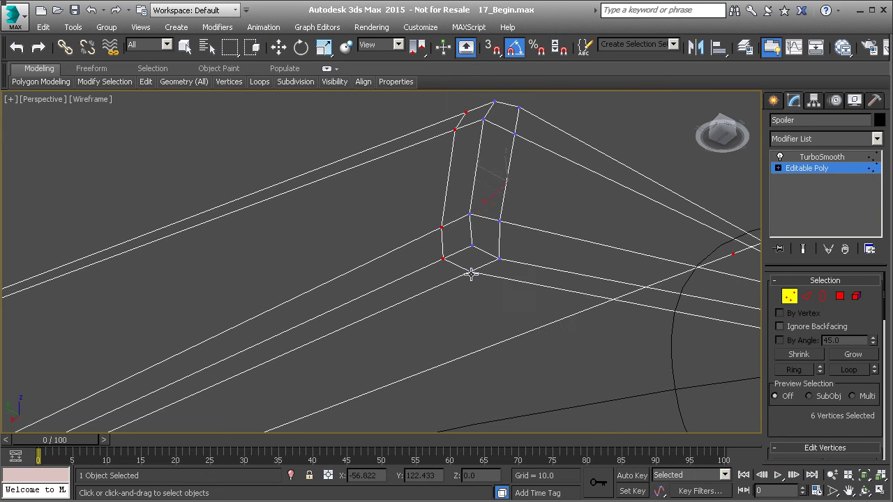
right_click(510, 273)
Step: Restore shaded display and show the TurboSmooth end result on the spoiler
scroll(539, 274, down, 5)
click(810, 169)
key(F3)
alt+middle_drag(732, 240, 628, 312)
click(804, 250)
middle_drag(503, 284, 533, 195)
click(528, 150)
scroll(534, 194, up, 2)
click(543, 184)
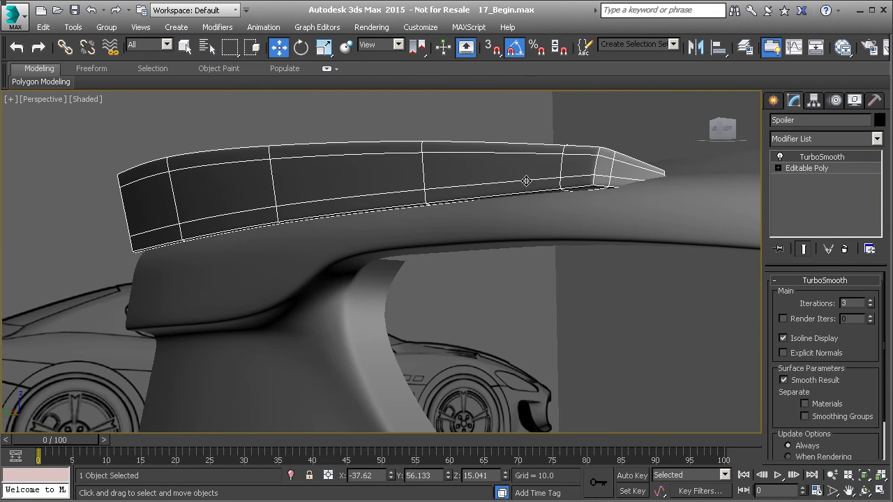
Step: Select the spoiler's lower vertices in the Left view and move them slightly down into the trunk
alt+middle_drag(407, 178, 352, 197)
scroll(390, 191, down, 3)
key(l)
scroll(339, 239, up, 2)
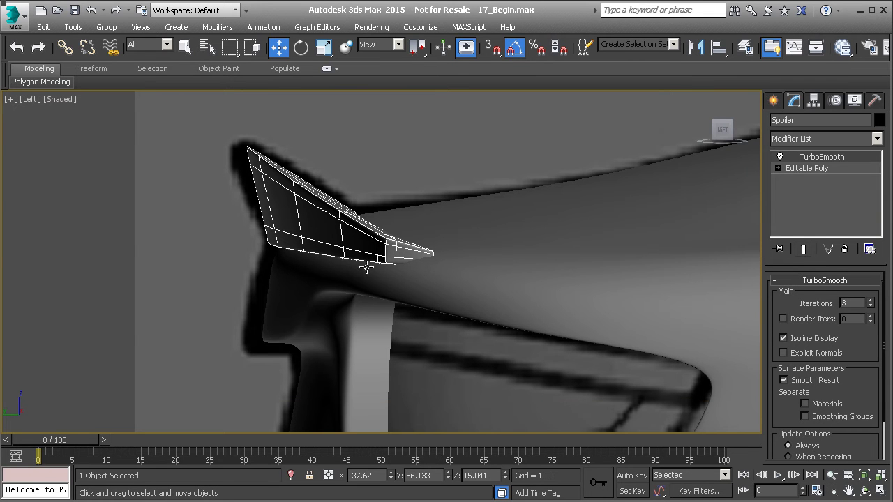
click(787, 169)
key(1)
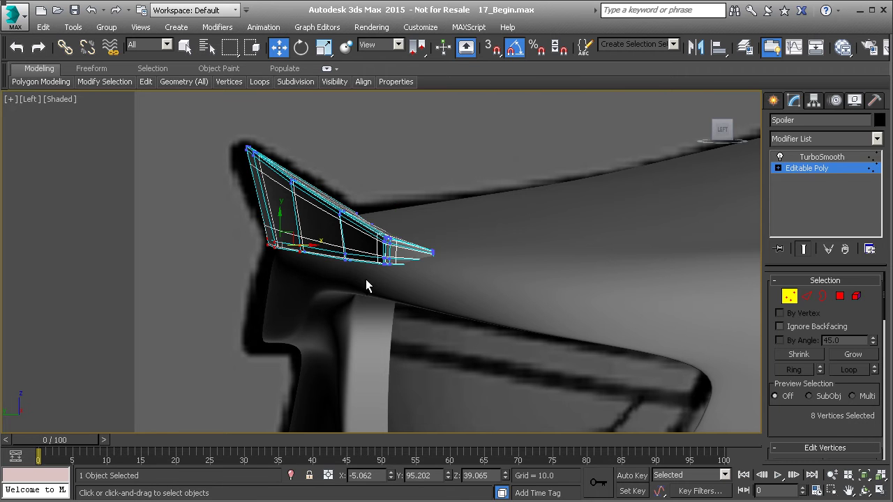
scroll(369, 275, up, 5)
scroll(375, 272, down, 3)
drag(378, 220, 513, 292)
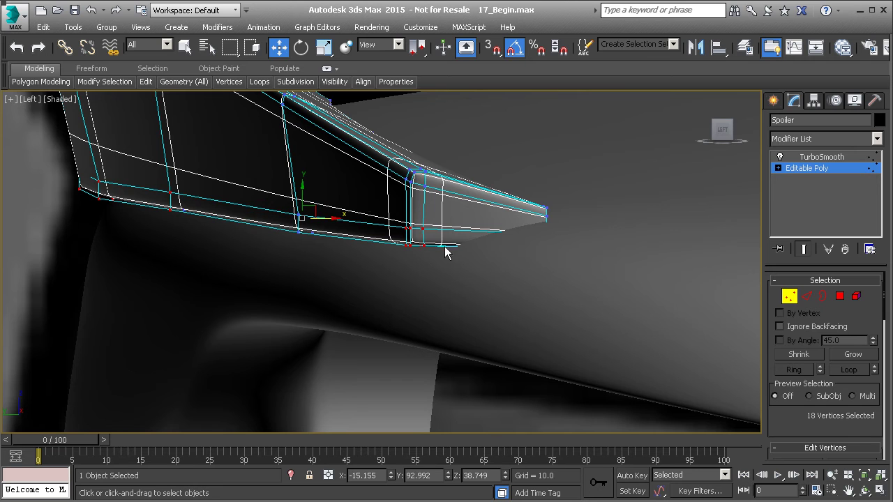
drag(303, 192, 330, 234)
key(ctrl+z)
middle_drag(150, 231, 208, 237)
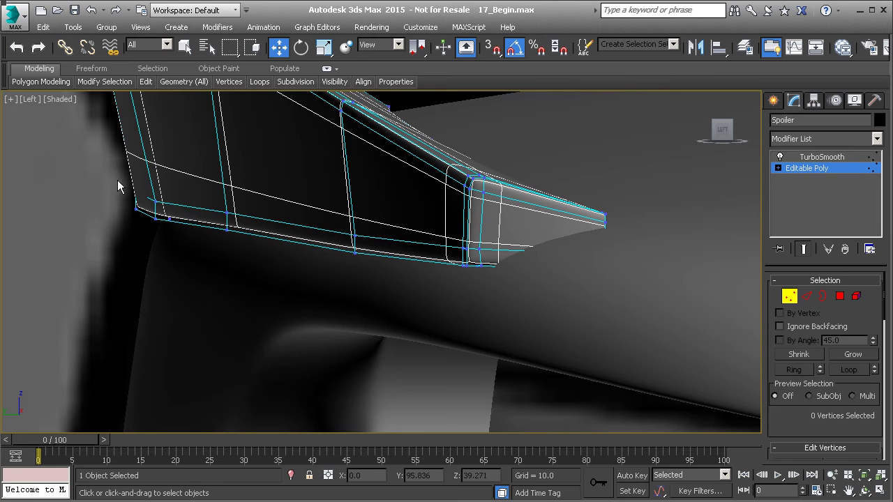
Step: Nudge the six central lower vertices and the three in the neighbouring section along Y to follow the trunk, and leave vertex editing
drag(173, 208, 199, 204)
alt+middle_drag(220, 248, 229, 308)
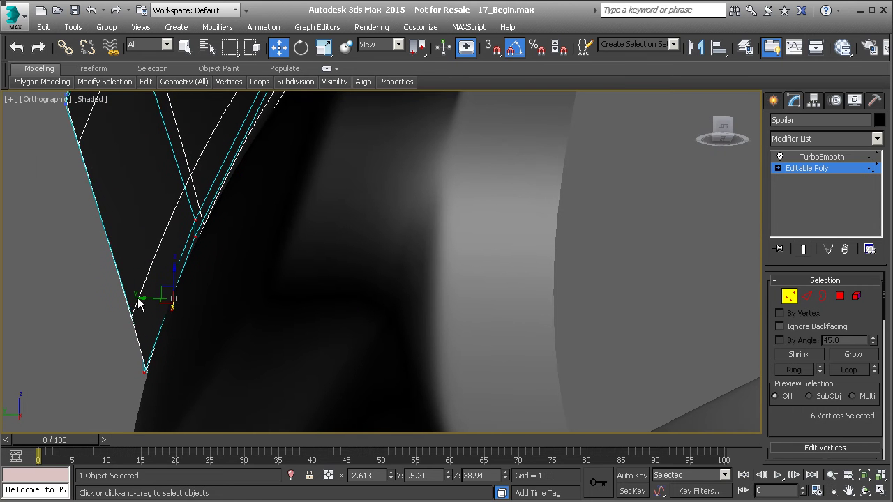
drag(147, 297, 145, 297)
mouse_move(247, 168)
alt+middle_down()
mouse_move(202, 293)
mouse_move(216, 154)
alt+middle_up()
alt+middle_drag(257, 205, 244, 214)
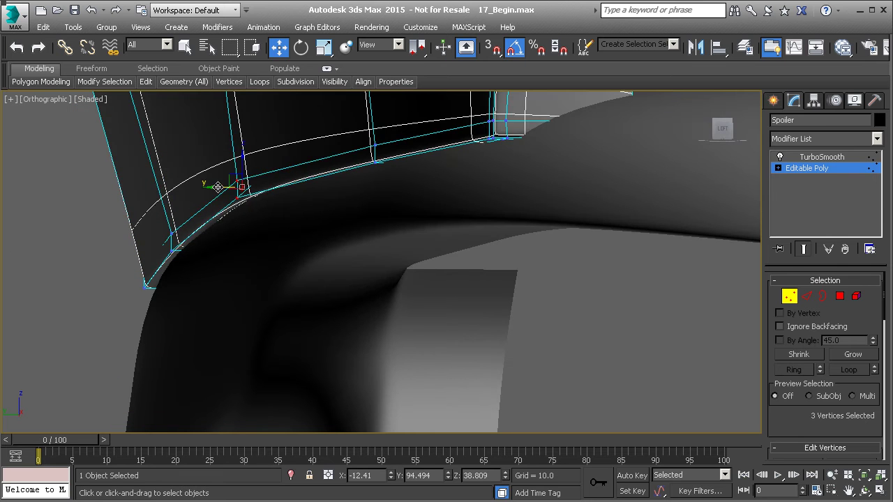
drag(218, 187, 227, 187)
alt+middle_drag(229, 187, 292, 203)
scroll(291, 202, down, 5)
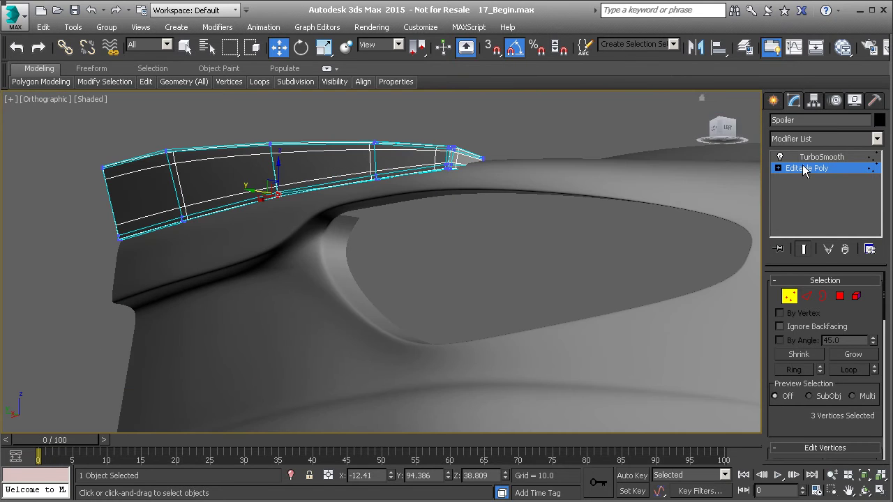
click(804, 168)
Step: Examine the smoothed spoiler deselected and reselected in the Perspective view, checking how its side tip and lower edge meet the trunk
click(511, 132)
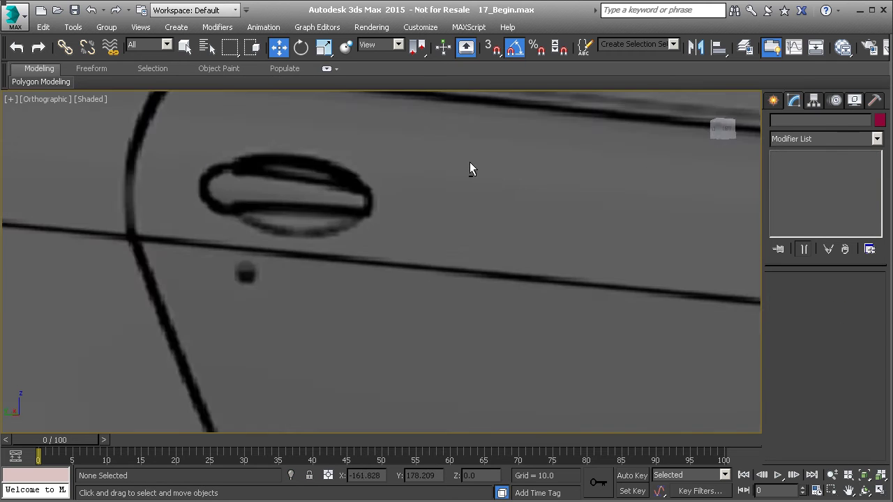
alt+middle_drag(470, 161, 424, 205)
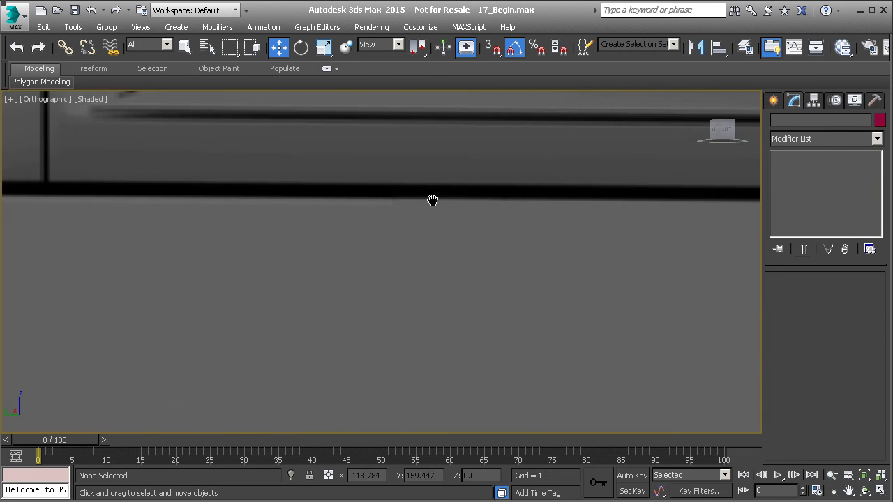
scroll(423, 205, down, 8)
key(p)
middle_drag(338, 184, 534, 241)
scroll(489, 242, up, 8)
alt+middle_drag(464, 242, 396, 228)
scroll(303, 205, up, 3)
scroll(311, 205, down, 2)
scroll(318, 208, up, 4)
click(334, 192)
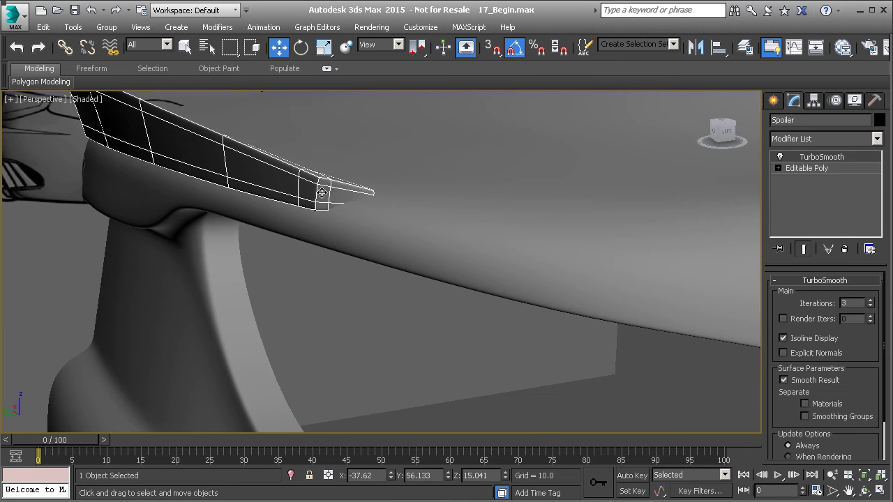
alt+middle_drag(334, 191, 296, 214)
right_click(301, 210)
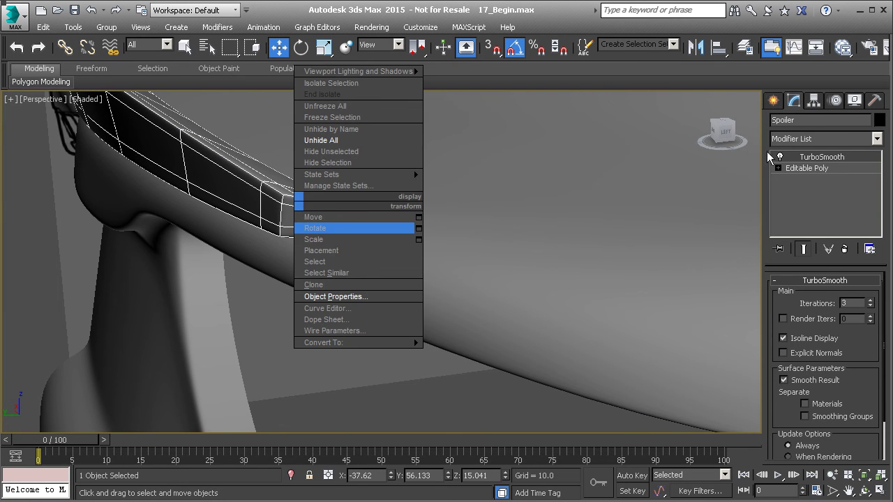
Step: Target-weld the extra upper vertices beside the spoiler's sharp side corner onto the corner vertex
click(815, 170)
click(808, 169)
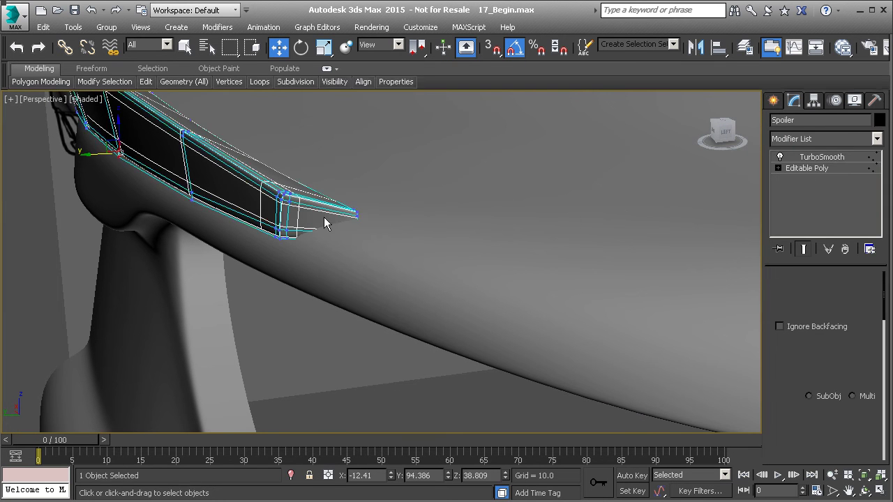
alt+middle_drag(315, 217, 289, 245)
right_click(286, 241)
click(251, 339)
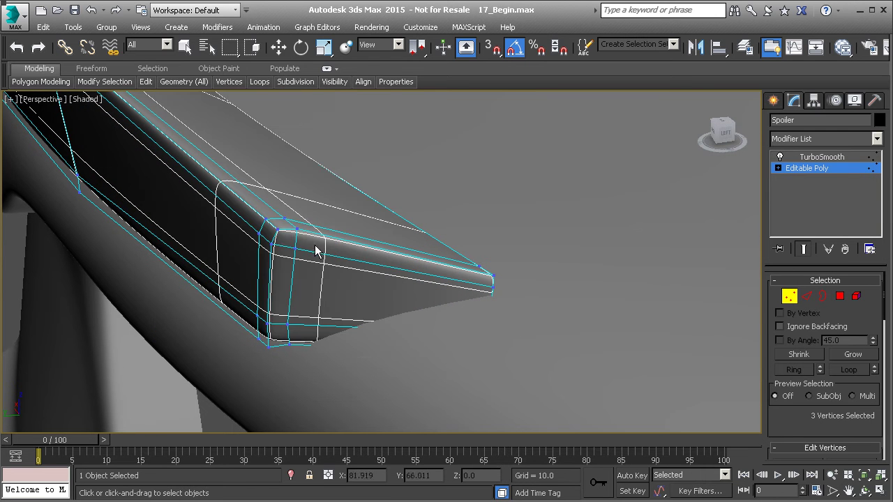
click(272, 229)
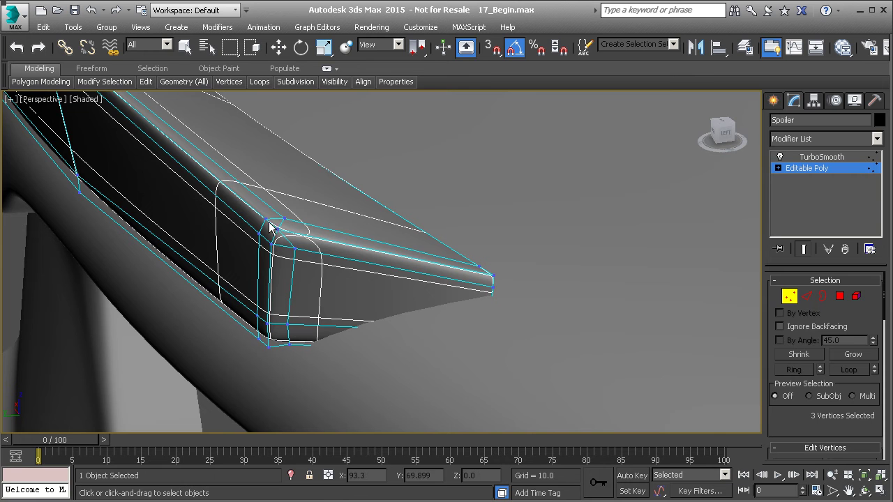
key(w)
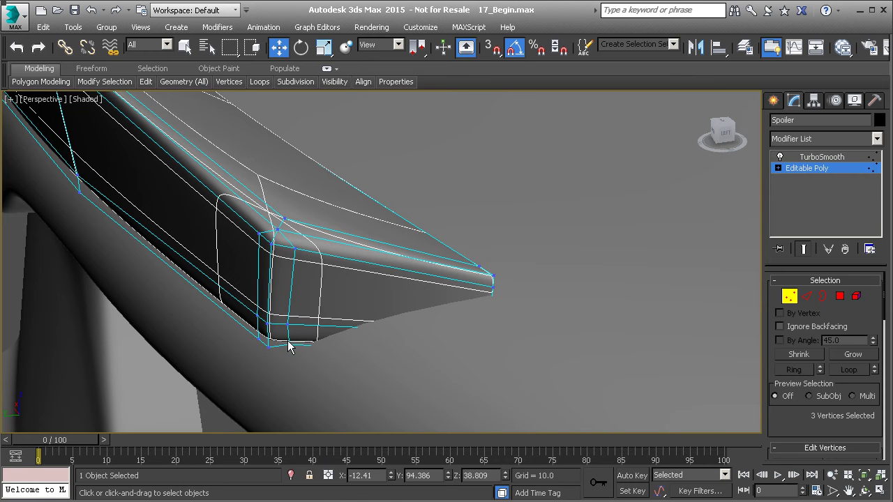
Step: Target-weld the extra lower vertices on both sides of the spoiler's side corner onto the bottom corner vertex
alt+middle_drag(289, 349, 289, 337)
scroll(307, 206, up, 3)
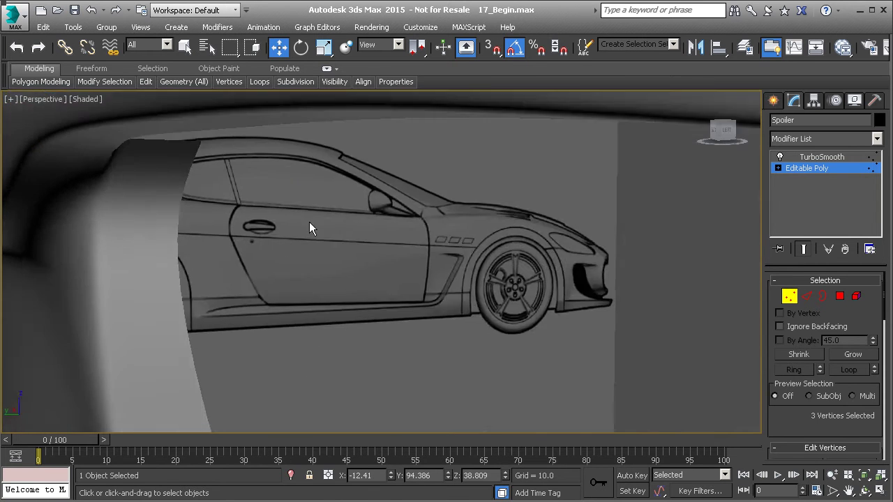
middle_drag(309, 222, 304, 267)
scroll(308, 243, down, 5)
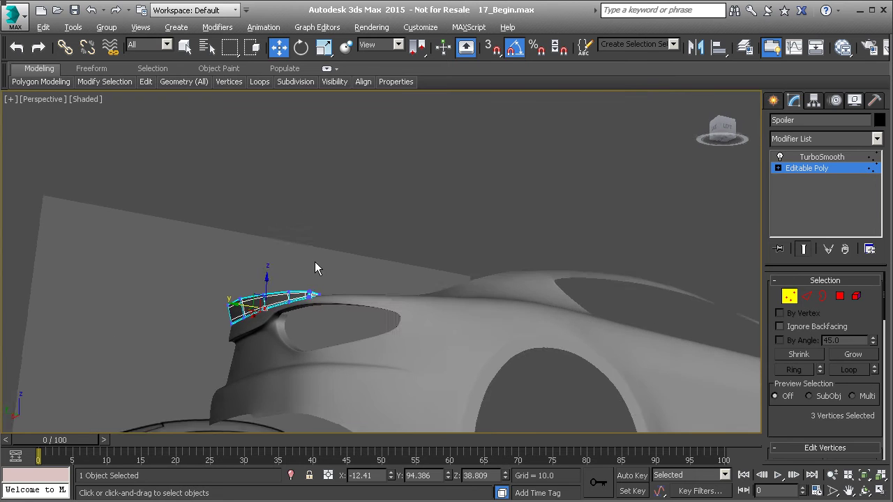
scroll(311, 300, up, 8)
scroll(312, 298, up, 4)
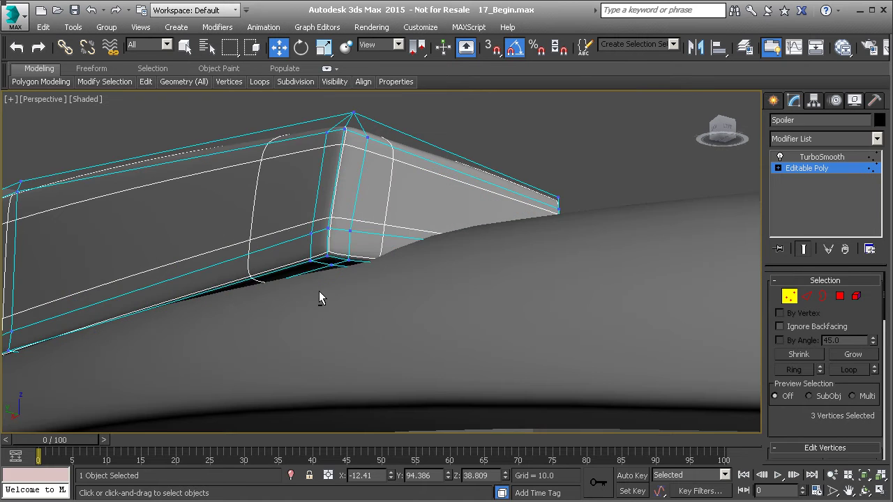
right_click(336, 254)
click(319, 348)
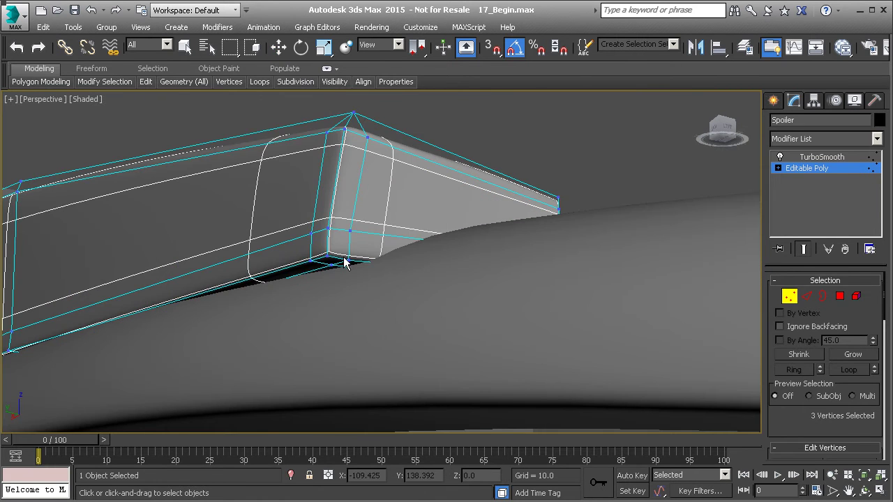
drag(347, 263, 326, 263)
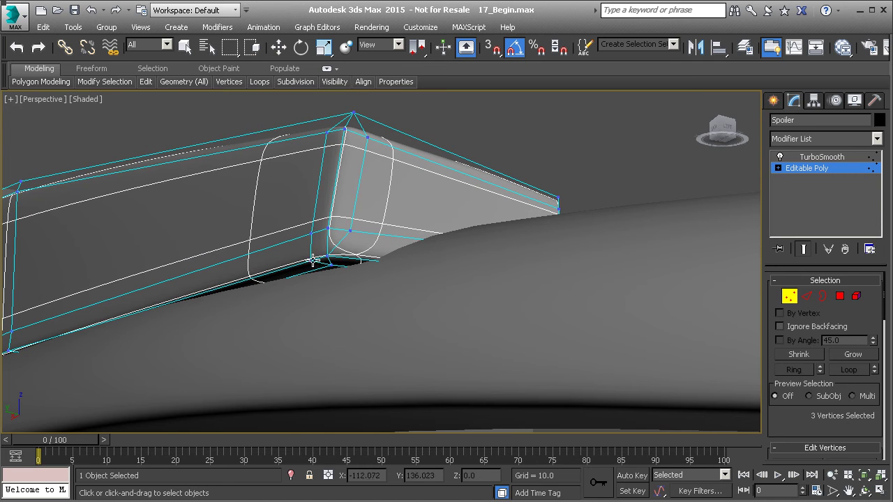
key(w)
Step: Remove the vertical support edges on both sides of the spoiler's side corner and leave edge editing
key(2)
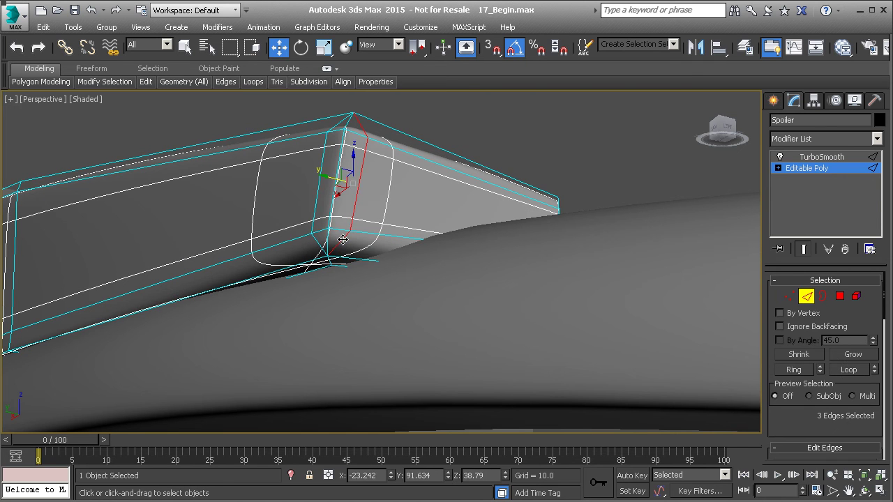
click(343, 239)
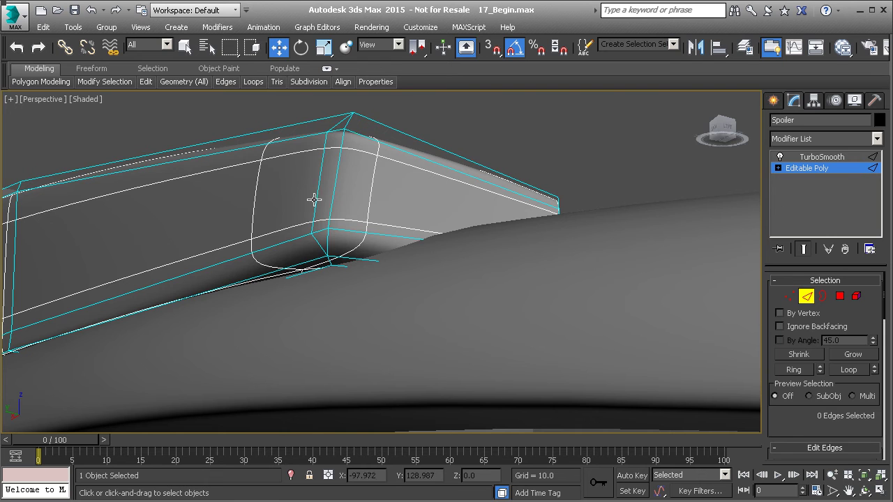
key(BackSpace)
alt+middle_drag(315, 195, 367, 179)
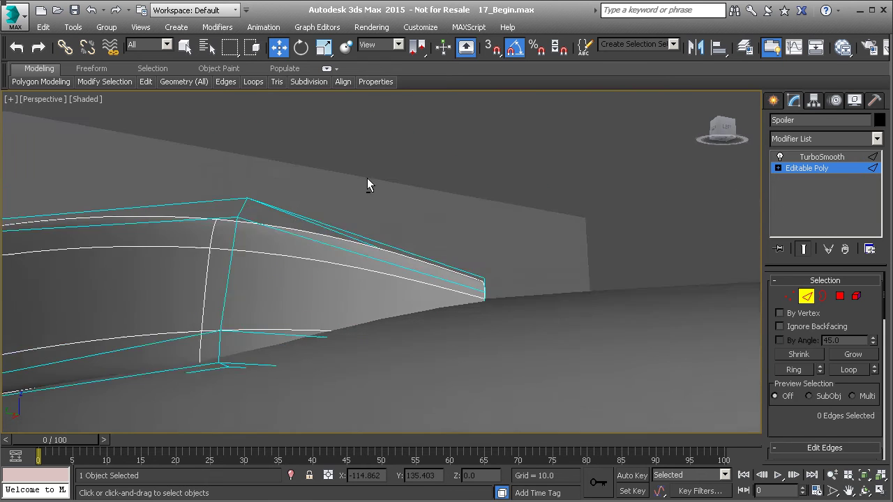
scroll(343, 222, down, 5)
alt+middle_drag(344, 224, 692, 212)
click(807, 167)
Step: Hide the car body in the Top view to expose the spoiler over the blueprint
click(298, 176)
alt+middle_drag(283, 236, 353, 349)
key(y)
key(w)
key(t)
scroll(422, 305, down, 3)
click(309, 321)
right_click(302, 338)
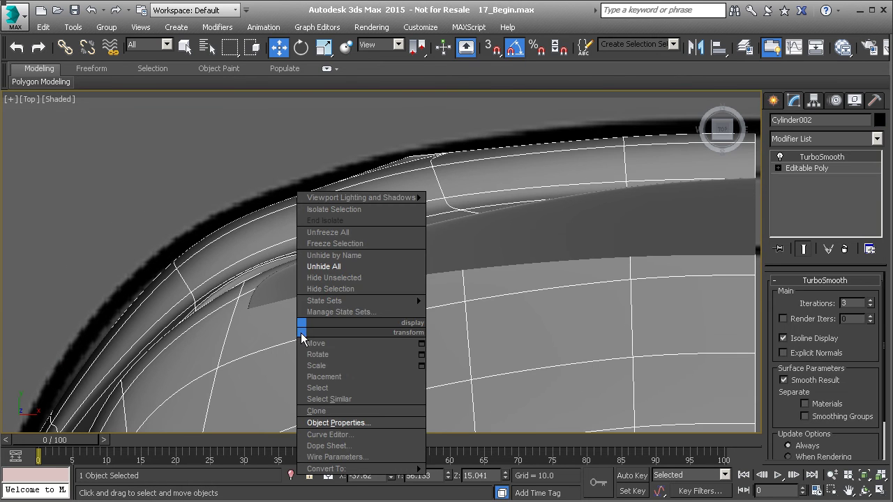
click(328, 289)
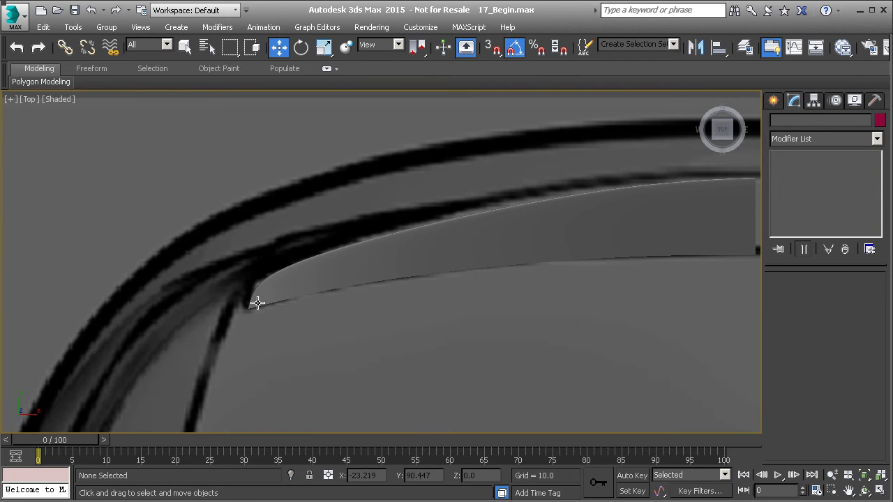
Step: Move the vertices at the spoiler's side end slightly outward in the Top view to match the blueprint, and return to TurboSmooth
click(722, 179)
middle_drag(634, 241, 483, 259)
click(804, 168)
key(1)
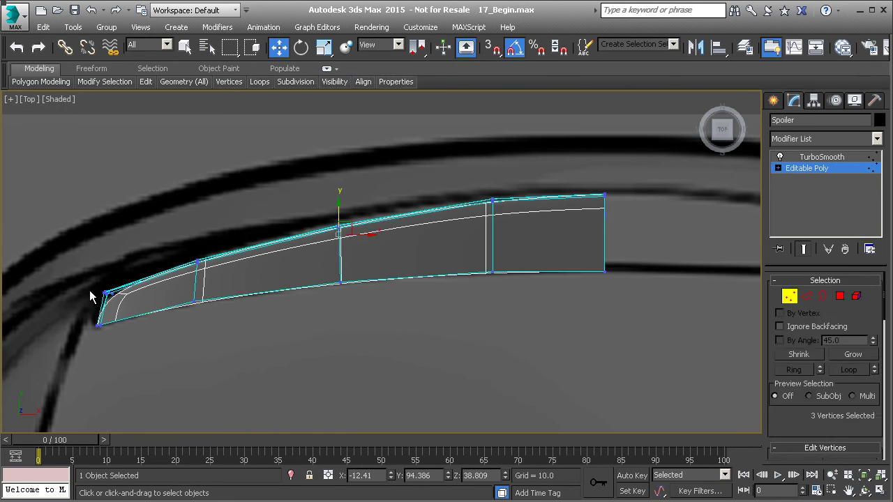
drag(83, 278, 144, 352)
middle_drag(171, 340, 275, 329)
drag(229, 299, 212, 290)
middle_drag(534, 260, 449, 266)
click(805, 167)
click(820, 158)
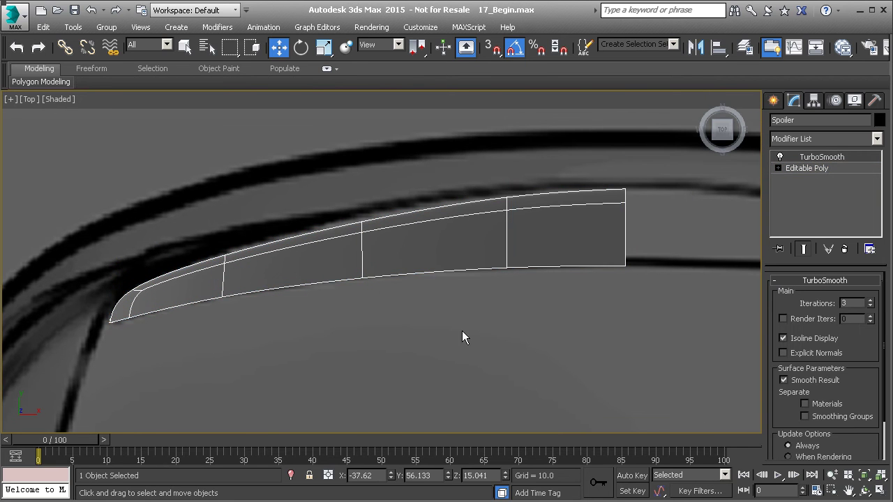
Step: Unhide the car body and lower the whole spoiler slightly along Z to about 14.79
right_click(385, 370)
click(430, 307)
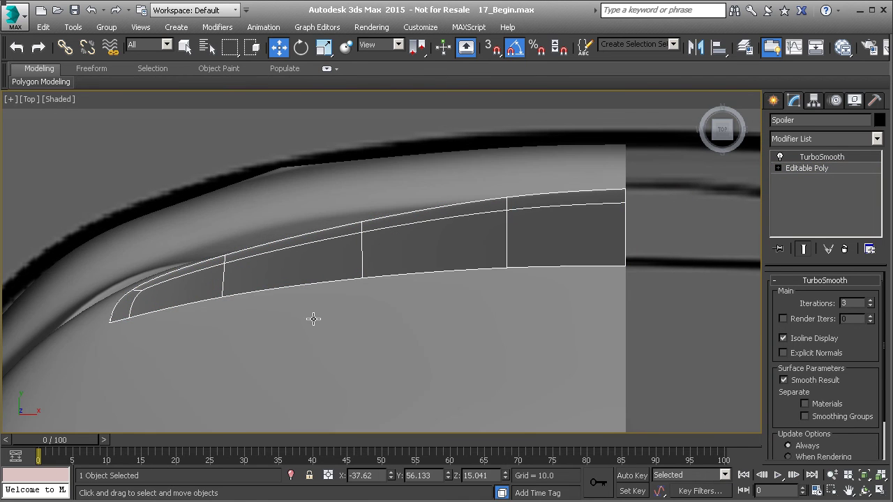
key(p)
scroll(315, 319, down, 4)
alt+middle_drag(300, 328, 421, 214)
alt+middle_drag(330, 312, 484, 399)
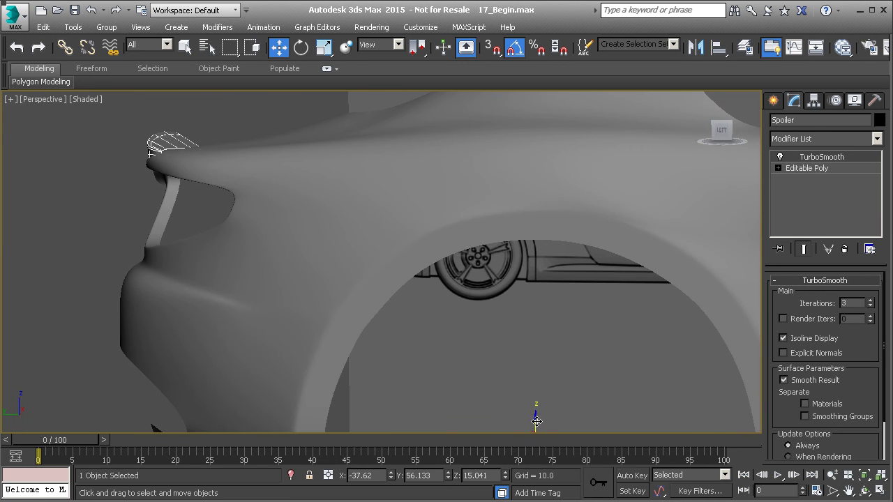
drag(534, 424, 535, 425)
middle_drag(178, 202, 242, 252)
scroll(231, 201, up, 5)
alt+middle_drag(232, 201, 285, 217)
Step: Select the nine upper rear vertices of the spoiler in the Left view and move them up and back to the blueprint's tip
key(l)
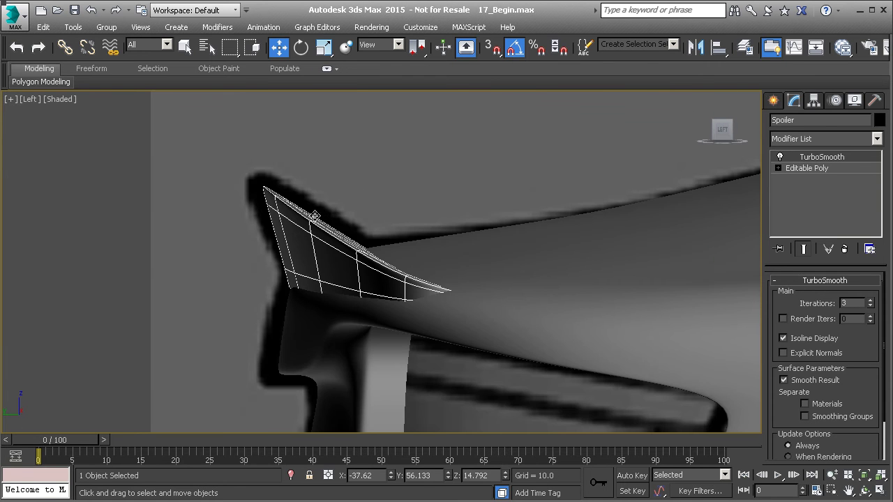
click(806, 168)
key(1)
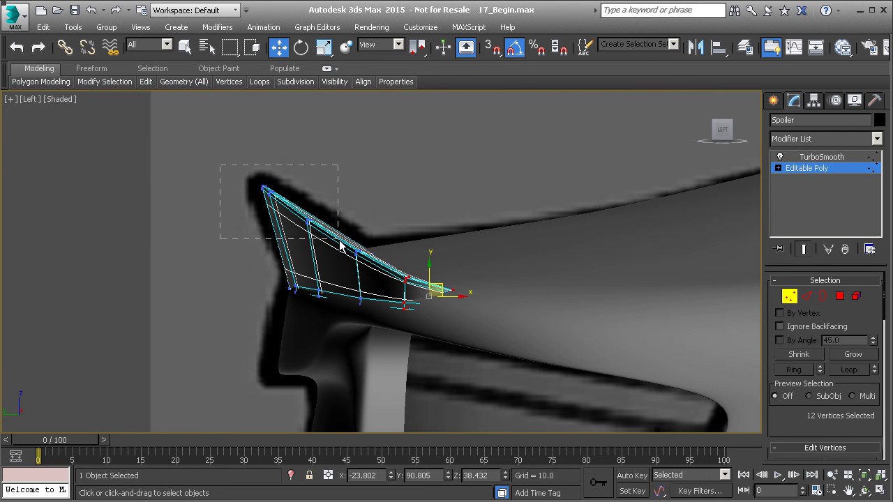
drag(340, 246, 340, 240)
drag(282, 177, 276, 181)
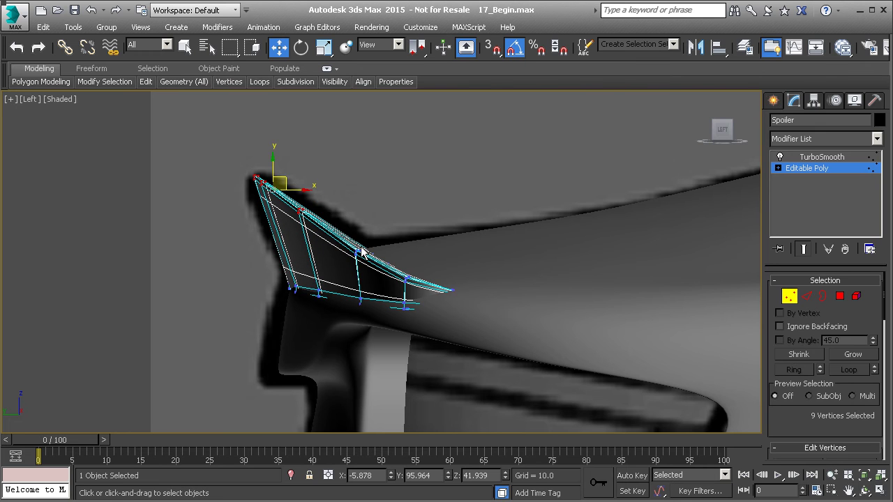
Step: Raise the next upper vertices and the three at the side corner slightly to smooth the top profile, and leave vertex editing
scroll(361, 253, up, 4)
drag(349, 254, 349, 226)
drag(427, 294, 434, 296)
alt+middle_drag(434, 288, 431, 302)
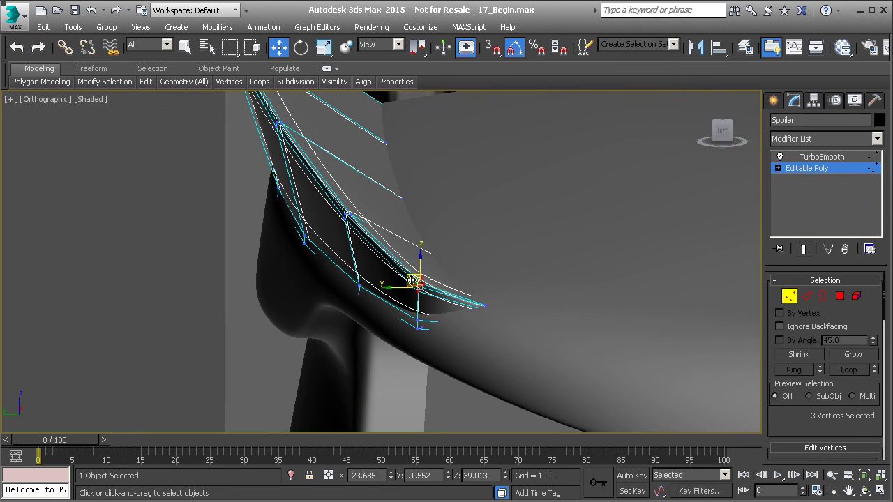
key(l)
drag(413, 265, 411, 261)
click(800, 170)
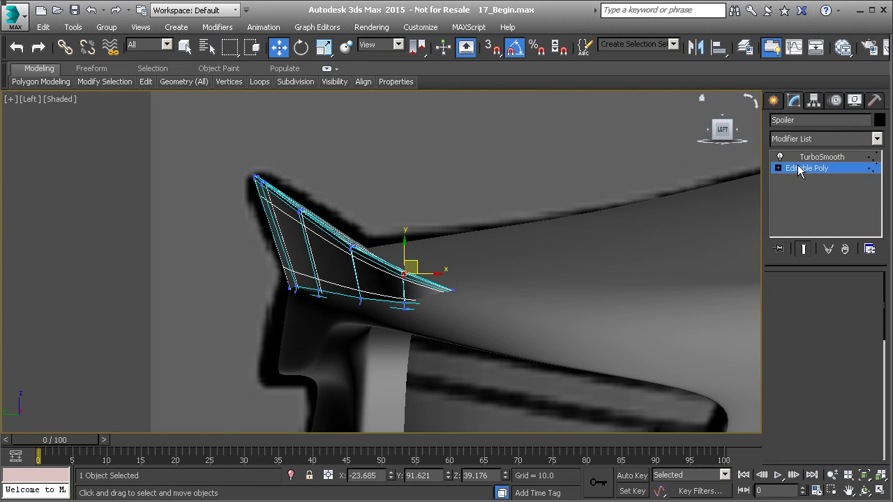
Step: Nudge the whole spoiler slightly along Y to about 56.24 in the Perspective view
click(534, 170)
scroll(534, 170, down, 3)
key(p)
alt+middle_drag(492, 194, 579, 317)
click(424, 249)
scroll(399, 266, up, 5)
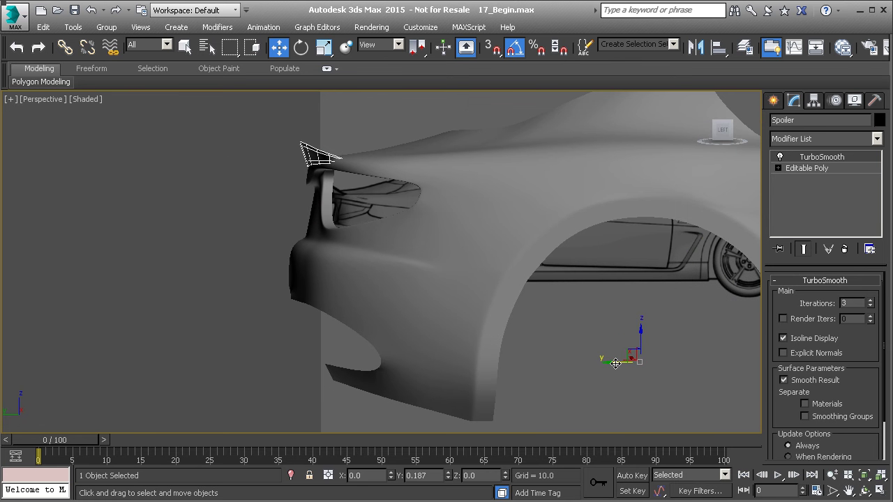
middle_drag(457, 241, 453, 280)
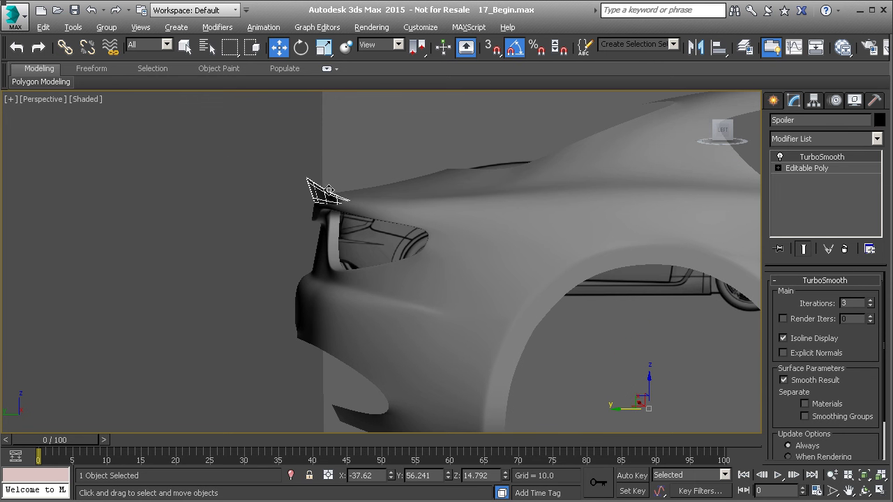
Step: Set only the spoiler's pivot point to X 0, on the car's centre line
alt+middle_drag(344, 211, 448, 254)
scroll(361, 202, up, 5)
alt+middle_drag(496, 216, 468, 238)
click(813, 101)
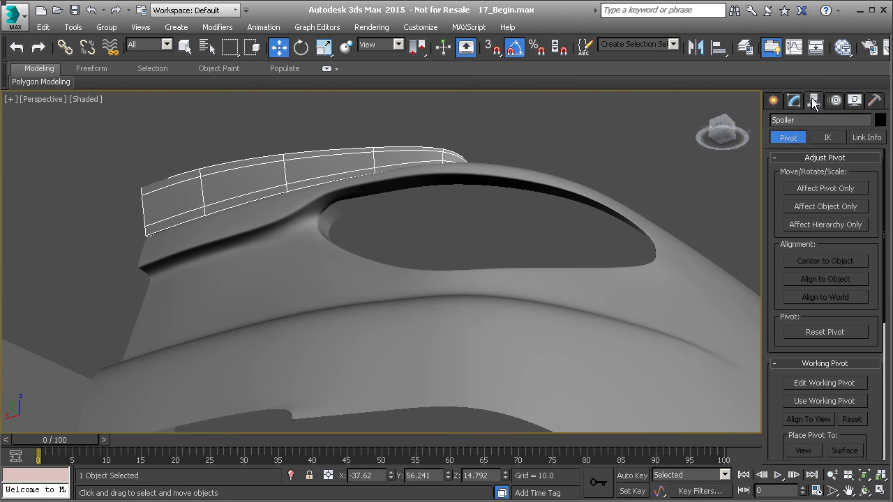
click(824, 189)
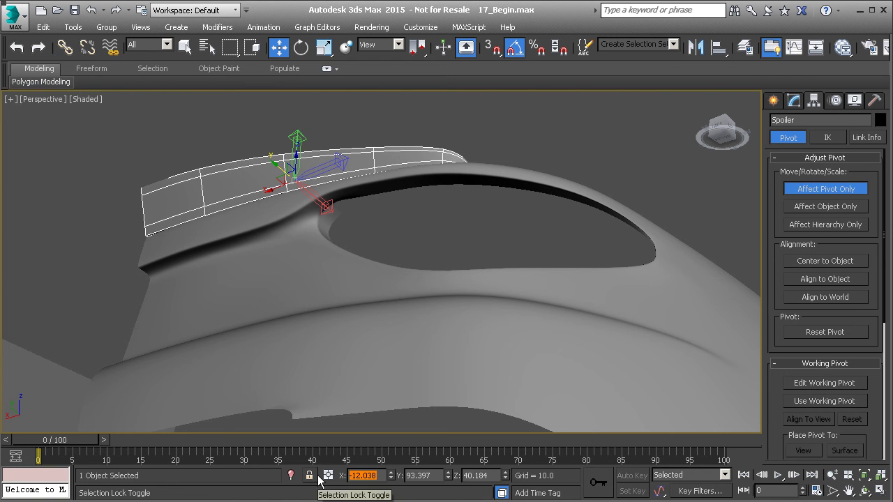
text(0)
key(Return)
click(801, 190)
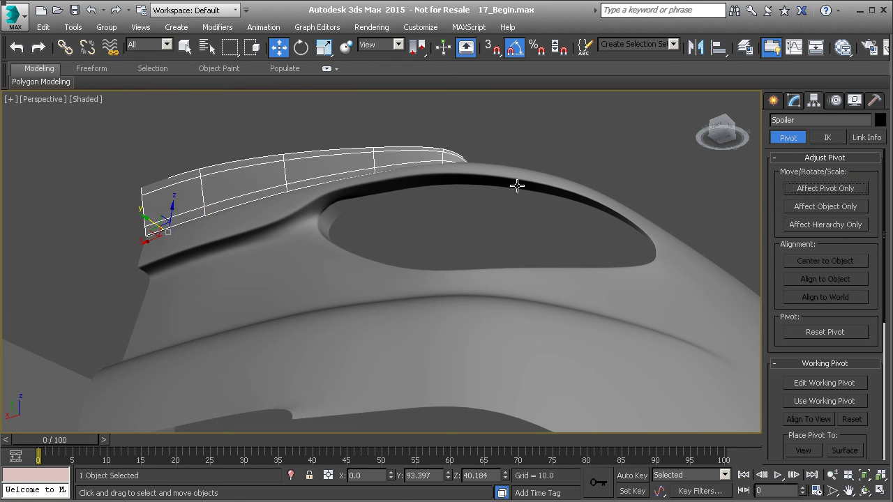
Step: Move the six vertices of the spoiler's side tip outward about 0.4 along X and up about 0.3 along Z, and leave vertex editing
alt+middle_drag(487, 170, 474, 208)
key(1)
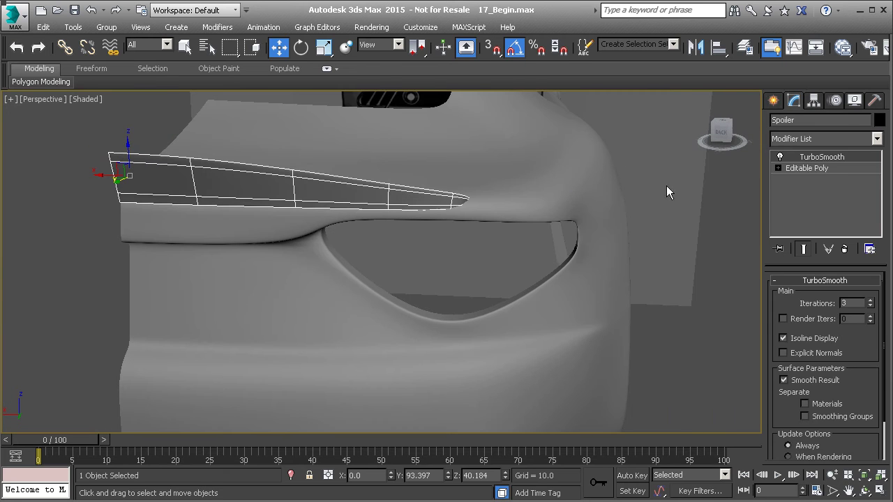
click(803, 169)
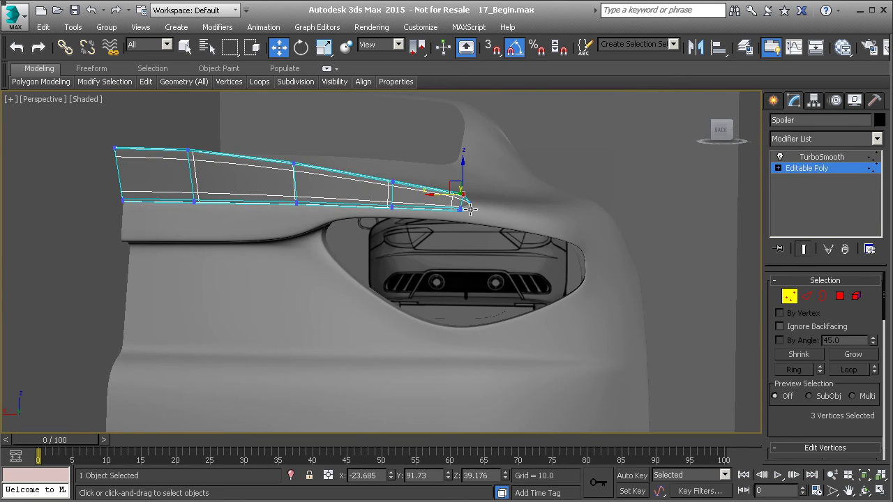
scroll(464, 215, up, 6)
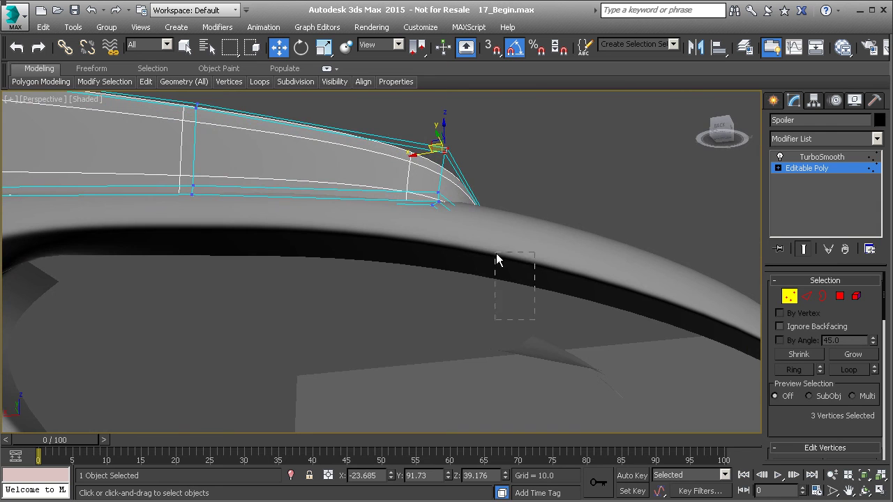
ctrl+drag(497, 259, 461, 185)
key(F3)
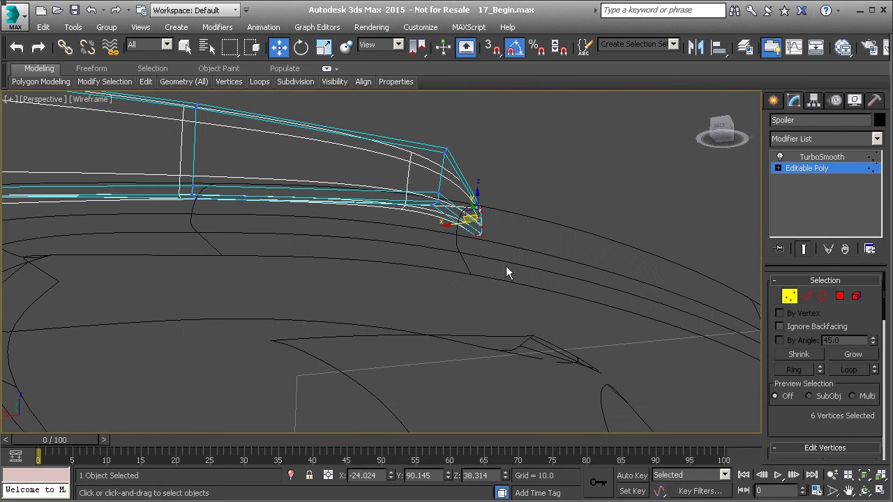
key(F3)
mouse_move(468, 186)
alt+middle_down()
mouse_move(481, 288)
mouse_move(450, 238)
alt+middle_up()
drag(450, 213, 481, 222)
alt+middle_drag(497, 214, 497, 201)
drag(497, 204, 497, 188)
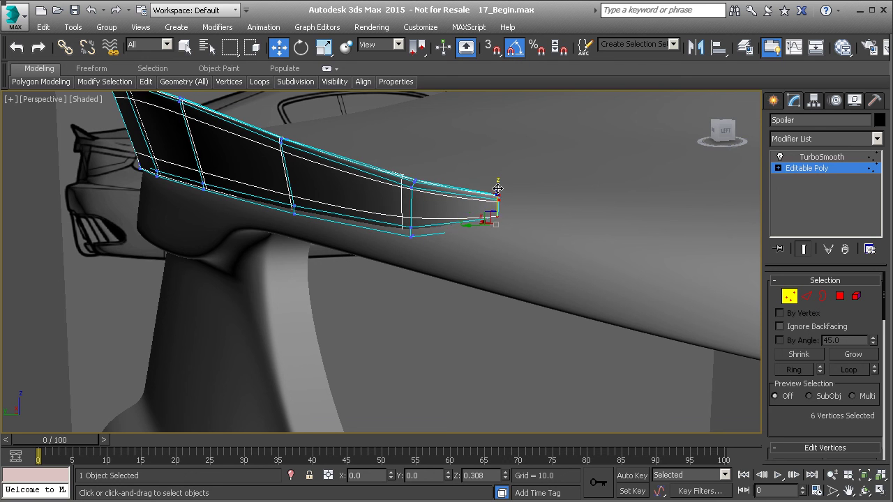
key(1)
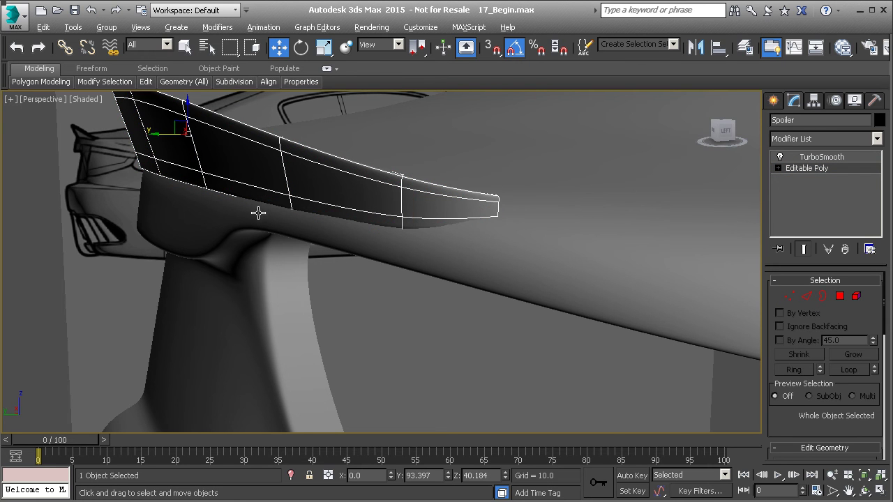
Step: Select the two lower vertices near the spoiler's side corner, nudge them to fit the trunk surface, and leave vertex editing
alt+middle_drag(260, 210, 341, 223)
key(1)
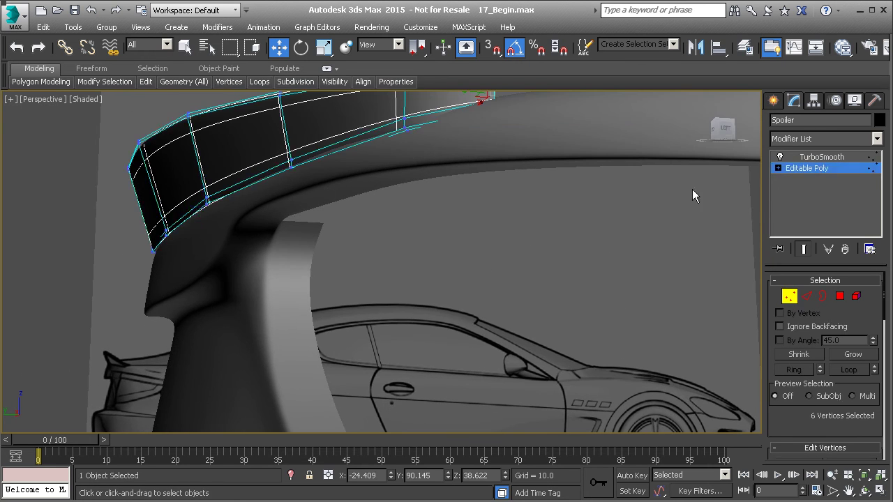
alt+middle_drag(298, 187, 277, 110)
click(282, 191)
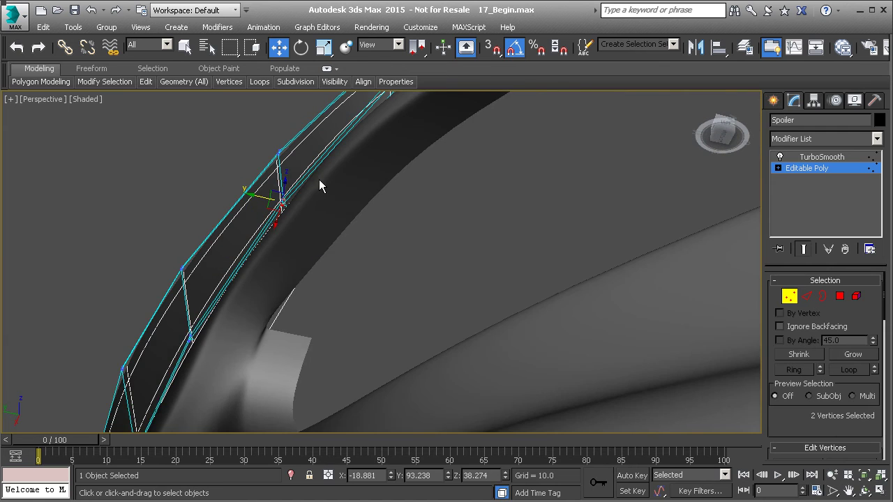
alt+middle_drag(317, 180, 306, 222)
drag(389, 151, 381, 159)
alt+middle_drag(381, 159, 359, 199)
click(791, 171)
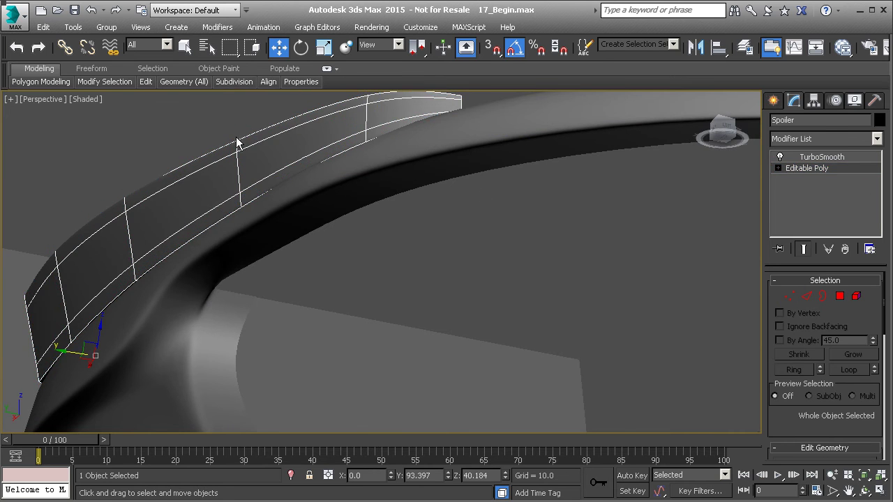
Step: Deselect the spoiler and examine how it sits on the whole car body from the rear and side
click(247, 202)
alt+middle_drag(247, 202, 687, 421)
scroll(345, 237, down, 3)
middle_drag(364, 217, 406, 287)
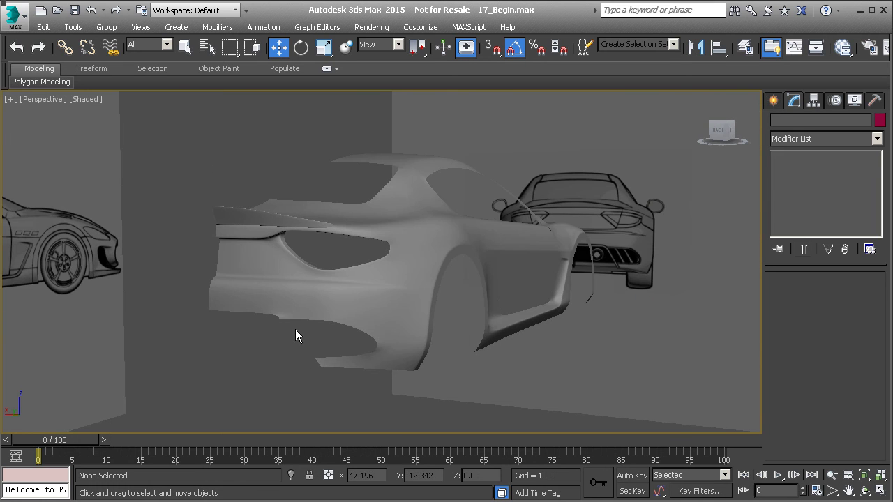
middle_drag(635, 261, 560, 275)
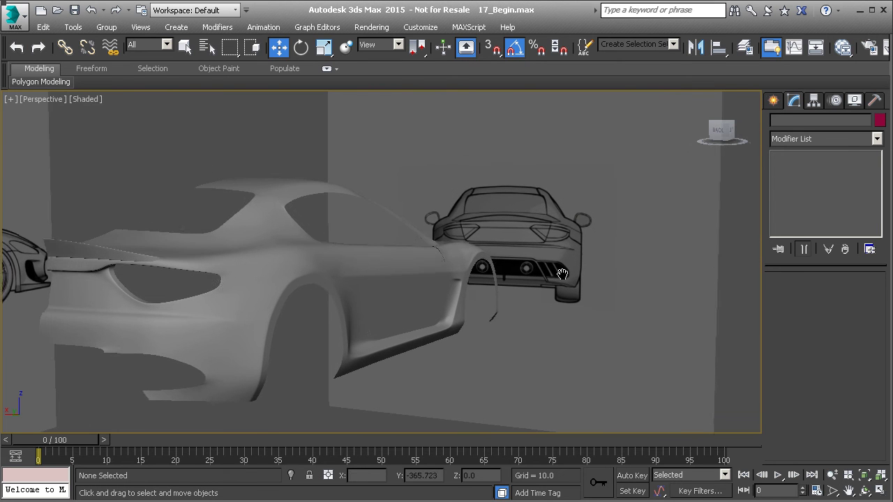